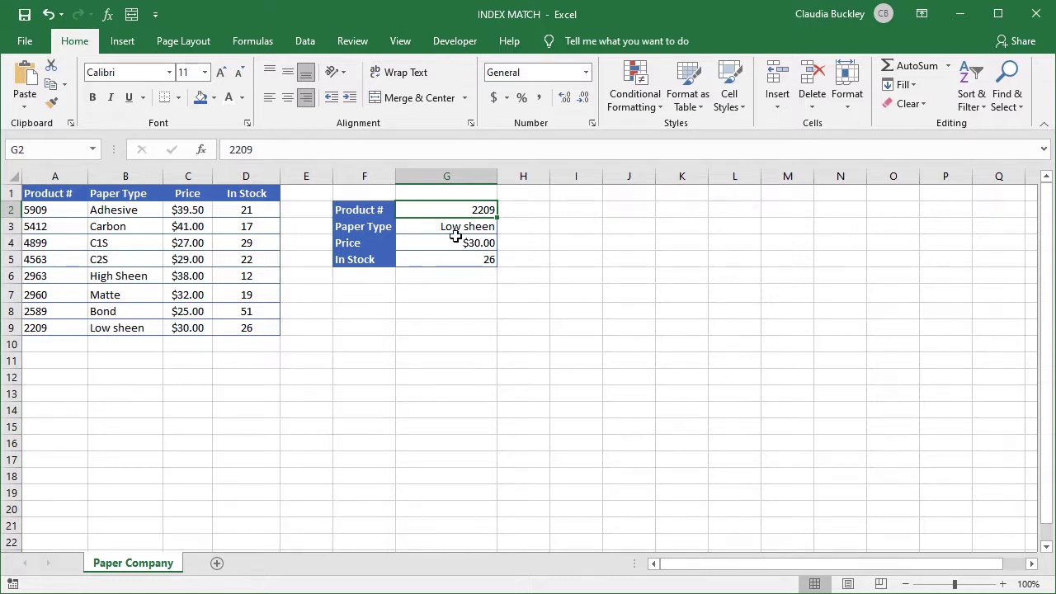
# Review the product table, the looked-up product number and the Paper Type lookup formula.
pyautogui.moveTo(65, 210)
pyautogui.mouseDown()
pyautogui.moveTo(77, 271)
pyautogui.moveTo(196, 330)
pyautogui.mouseUp()
pyautogui.moveTo(377, 229); pyautogui.dragTo(376, 259)
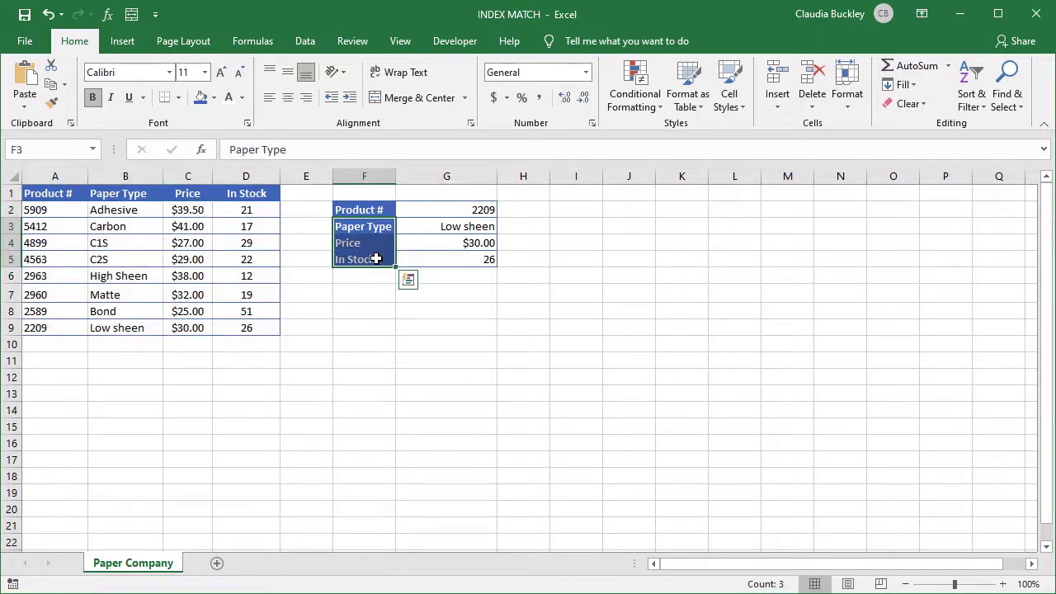
pyautogui.click(447, 210)
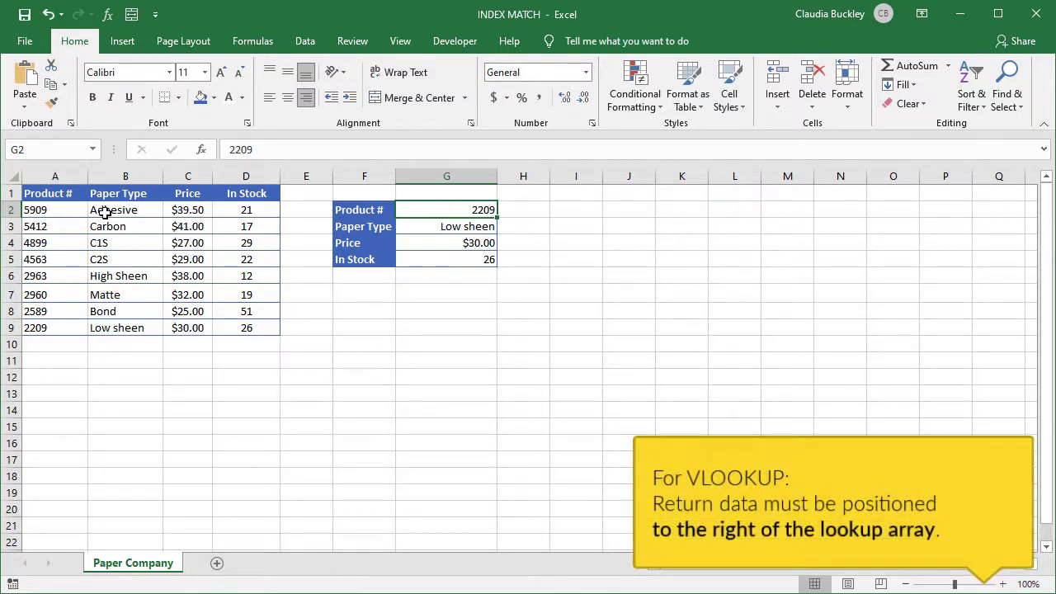
pyautogui.moveTo(103, 211)
pyautogui.mouseDown()
pyautogui.moveTo(127, 323)
pyautogui.moveTo(240, 323)
pyautogui.mouseUp()
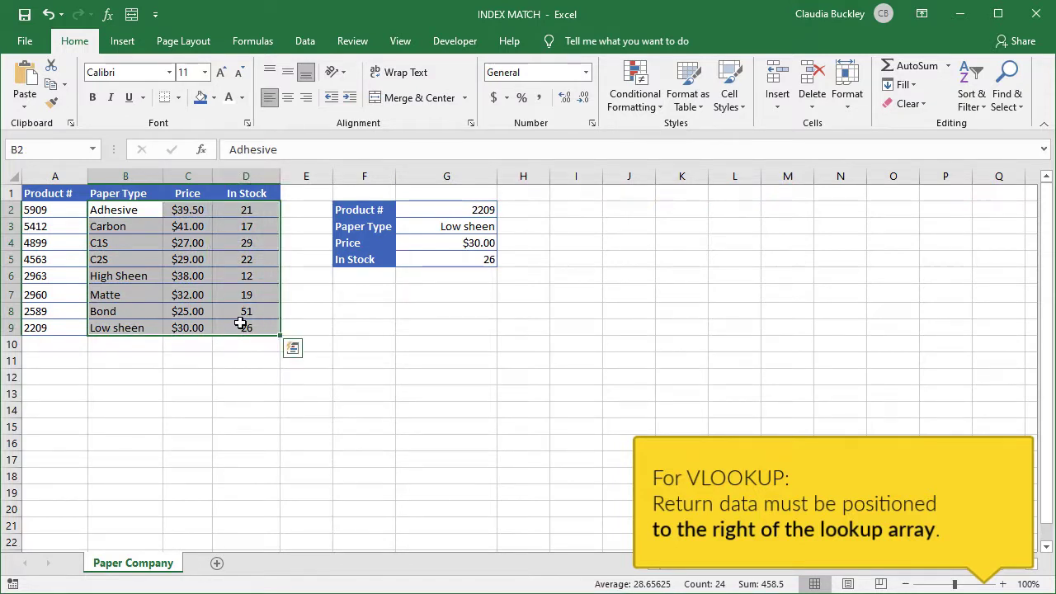
pyautogui.click(402, 229)
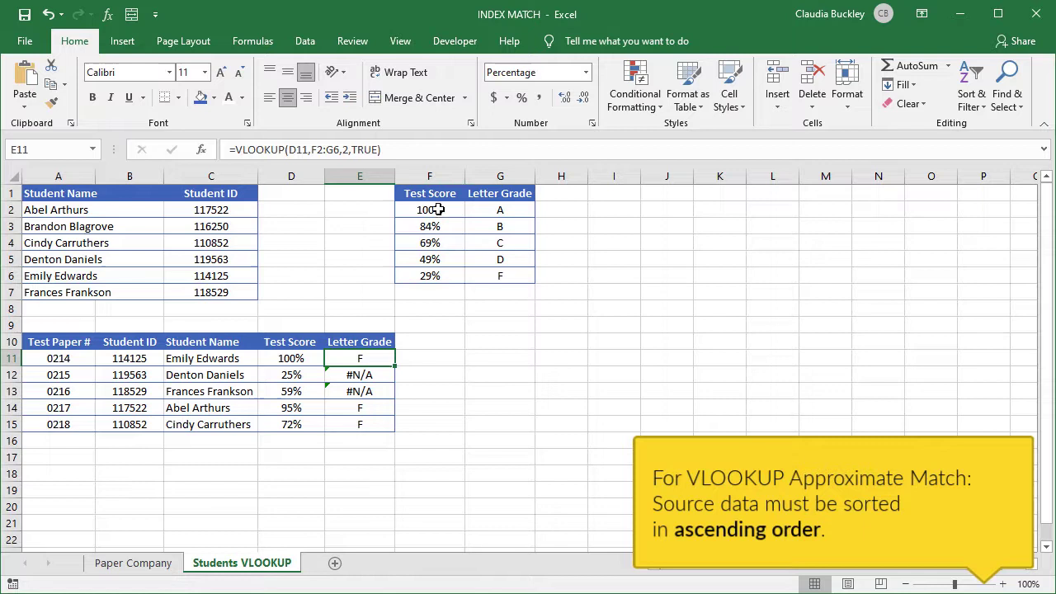
# Highlight the test score grade table and the letter grade results.
pyautogui.moveTo(435, 212)
pyautogui.mouseDown()
pyautogui.moveTo(466, 275)
pyautogui.moveTo(487, 275)
pyautogui.mouseUp()
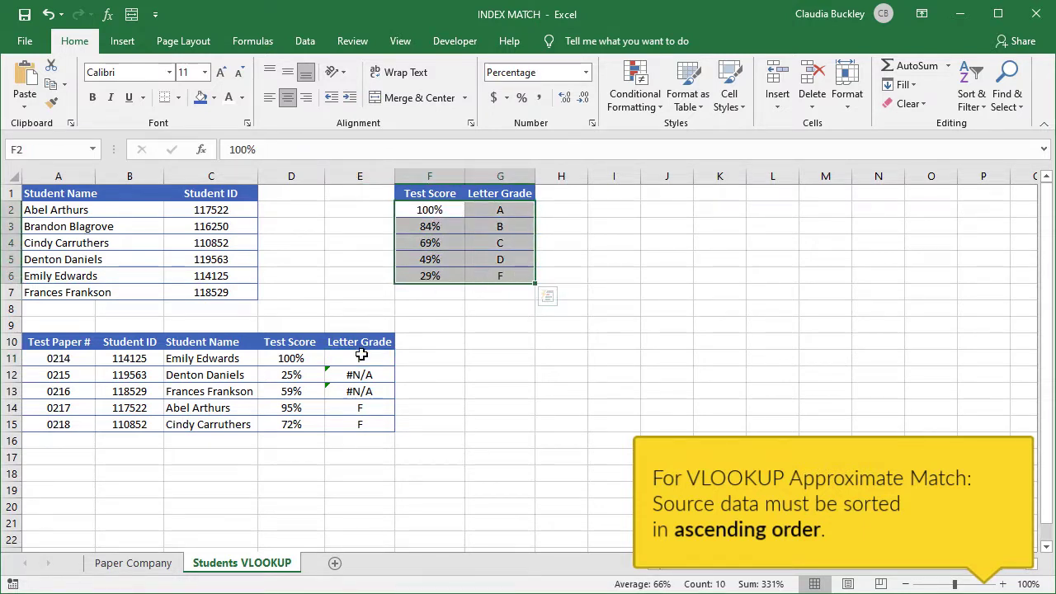
pyautogui.moveTo(360, 358); pyautogui.dragTo(360, 423)
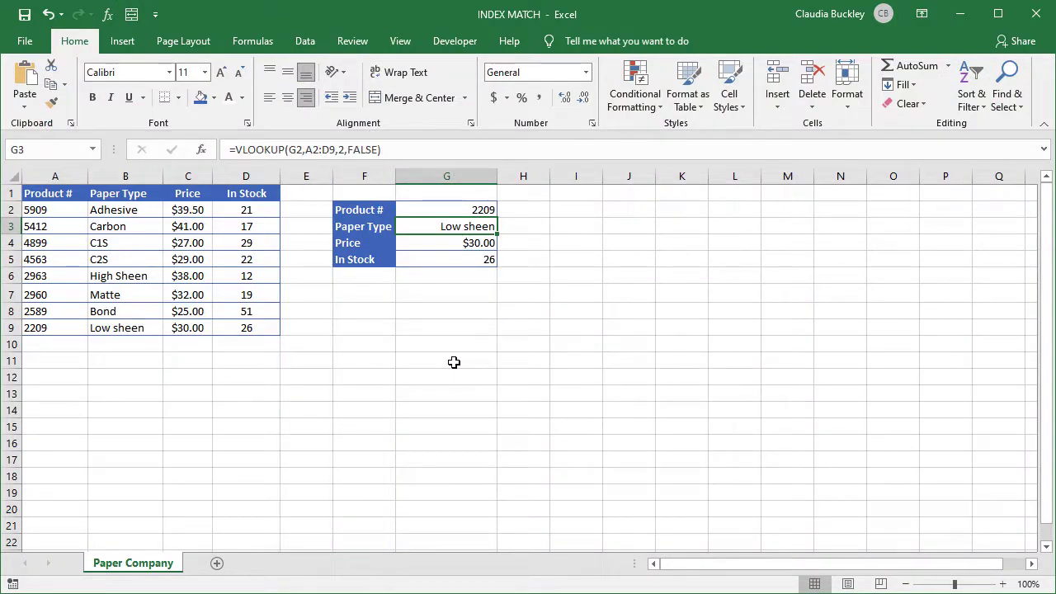
# Clear the G3:G5 lookup results, then review Carbon within the Paper Type list.
pyautogui.moveTo(458, 225); pyautogui.dragTo(457, 254)
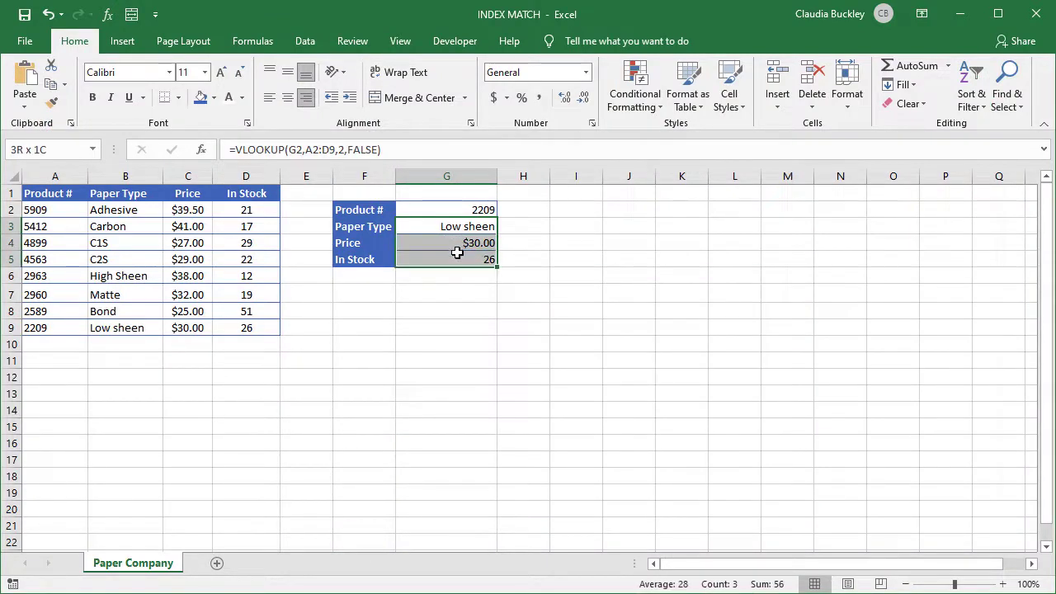
pyautogui.press('Delete')
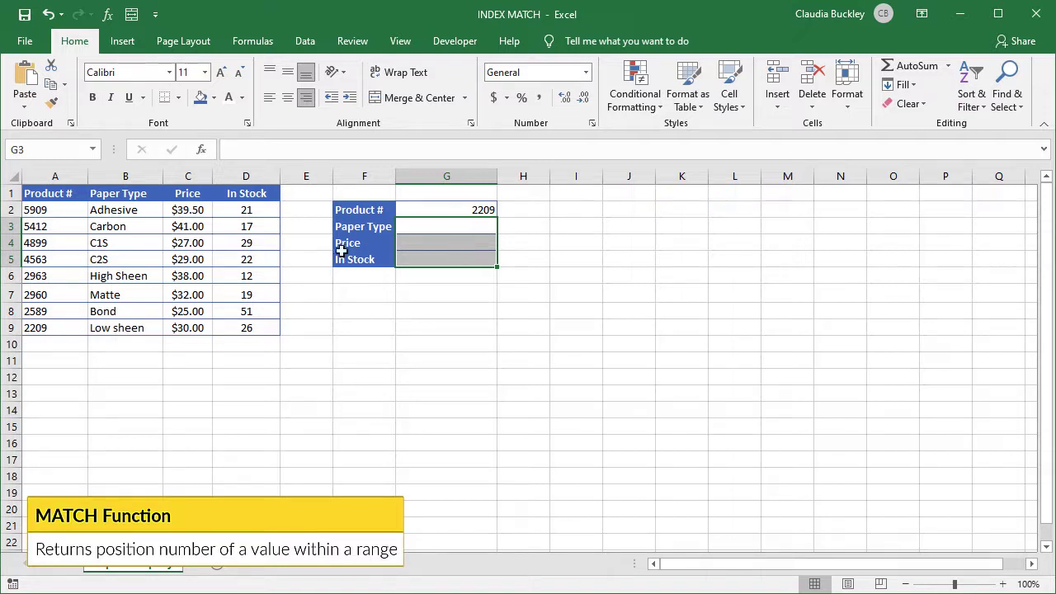
pyautogui.moveTo(141, 210); pyautogui.dragTo(141, 328)
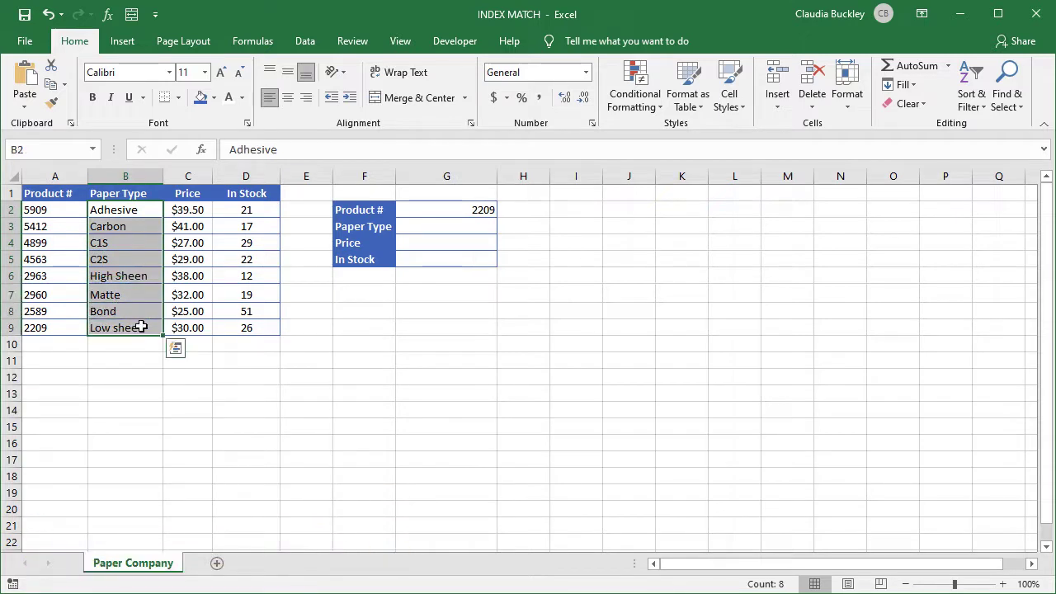
pyautogui.click(121, 228)
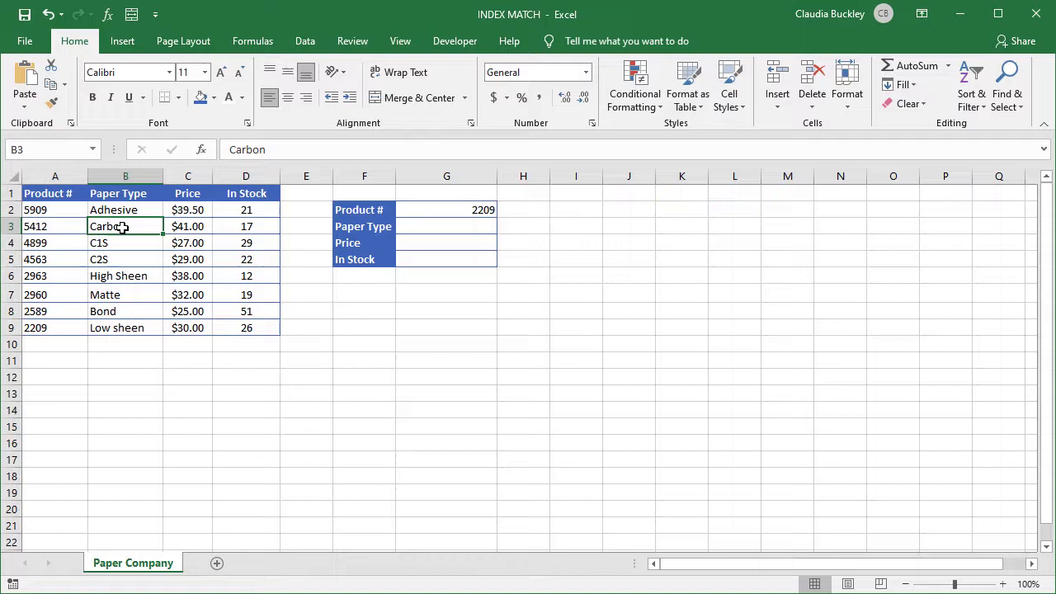
# Enter =MATCH("carbon",B2:B9,0) in G3, returning position 2, and check Carbon in the list.
pyautogui.click(430, 230)
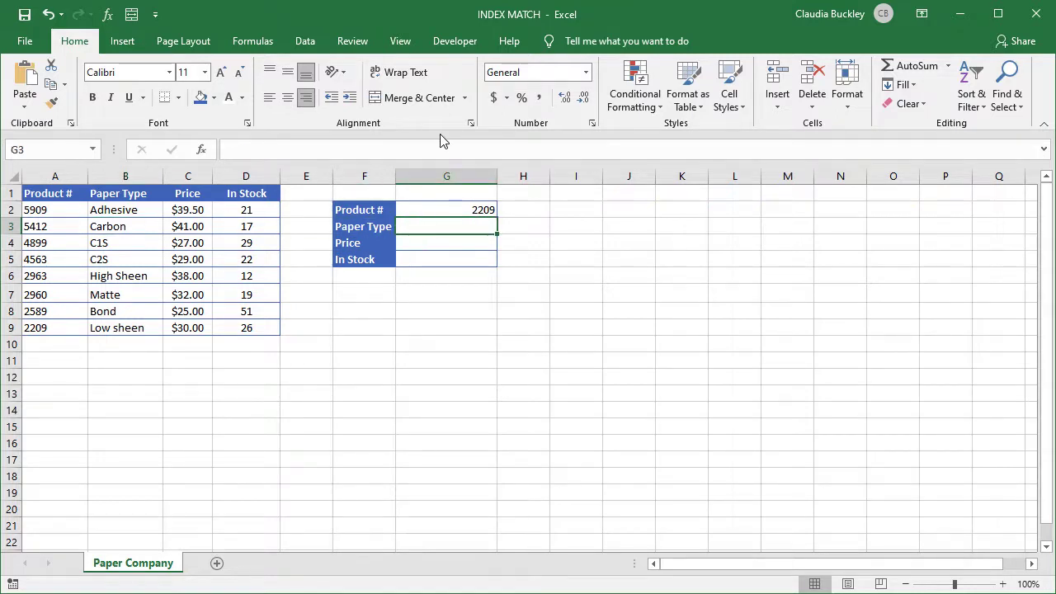
pyautogui.write('=match')
pyautogui.press('Tab')
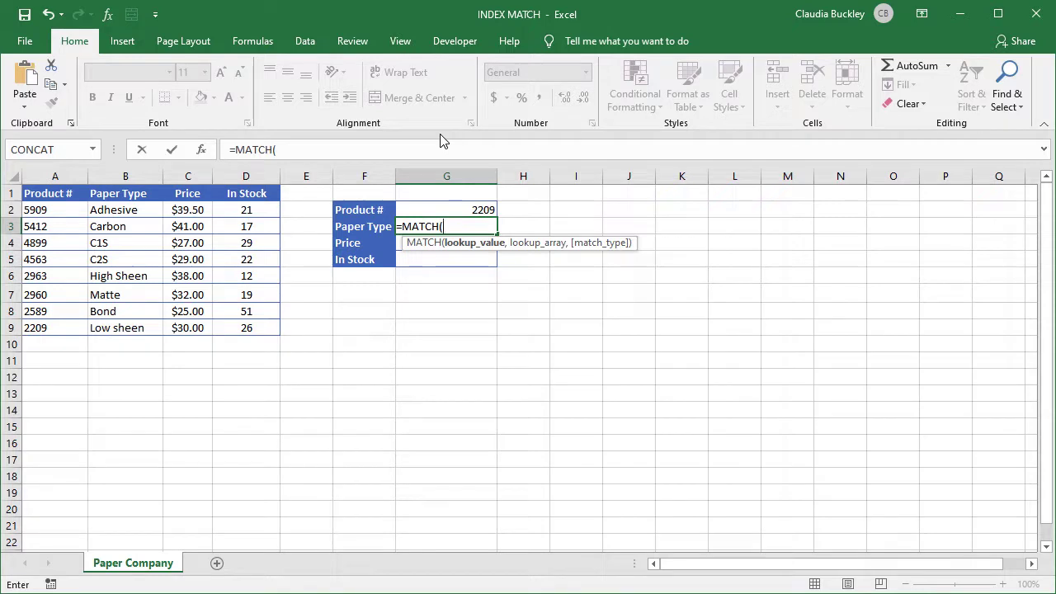
pyautogui.write('"')
pyautogui.write('"c')
pyautogui.write('arbon')
pyautogui.write('"')
pyautogui.write(',')
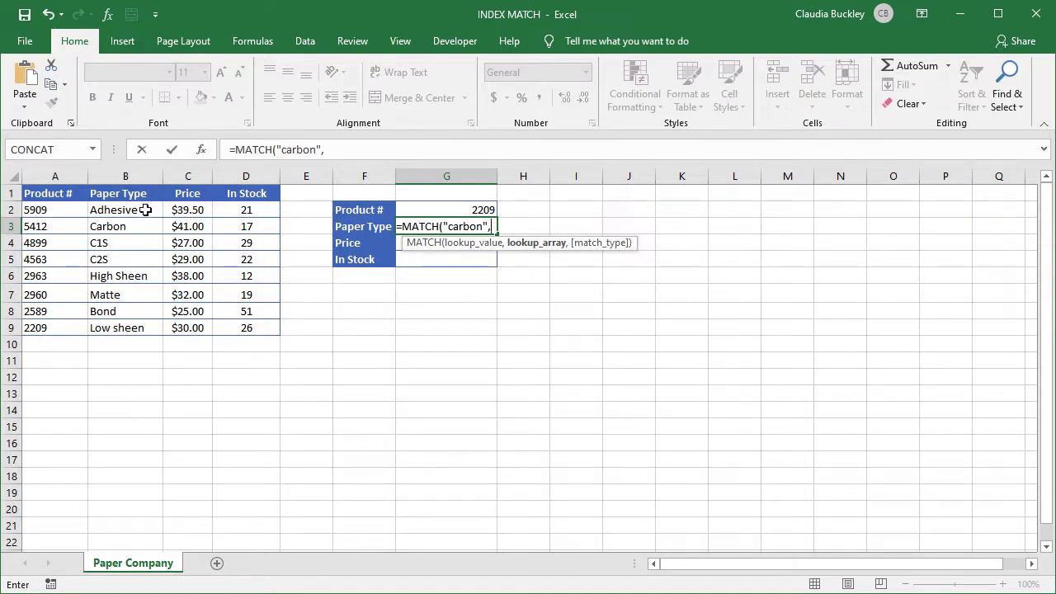
pyautogui.moveTo(146, 208); pyautogui.dragTo(152, 319)
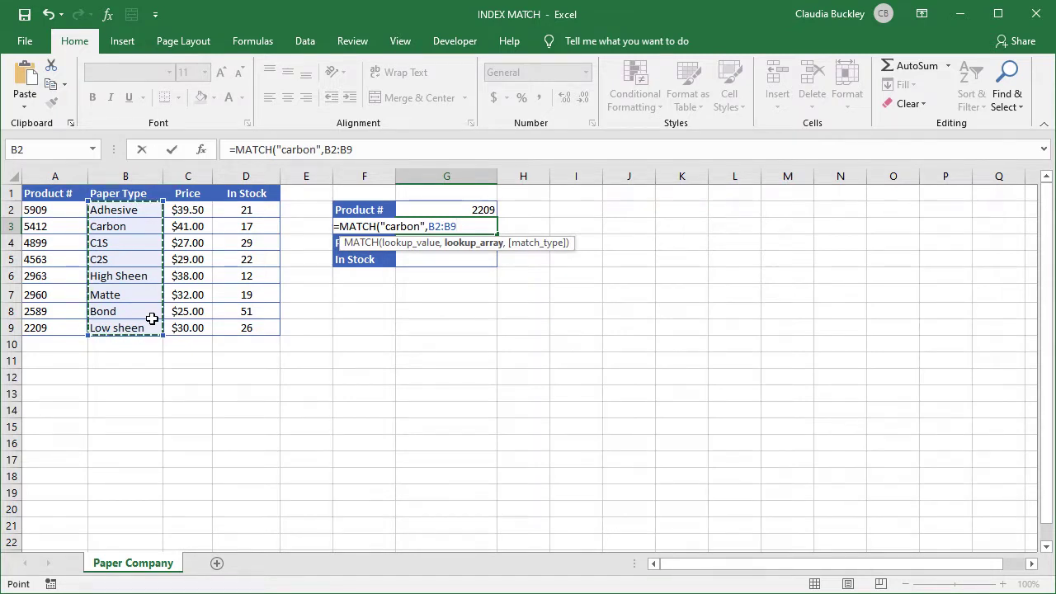
pyautogui.write(',')
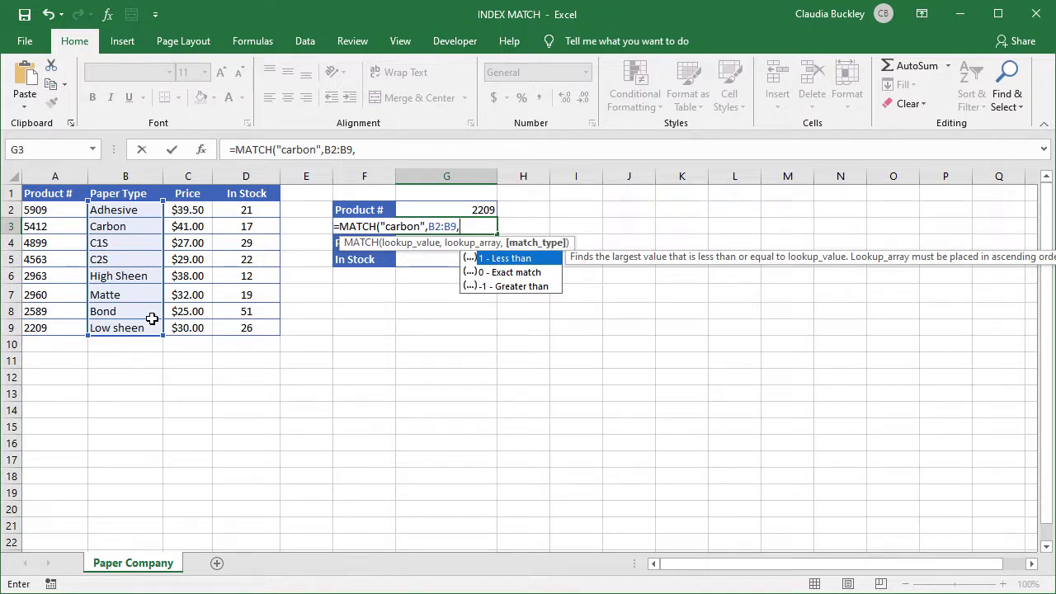
pyautogui.write('0)')
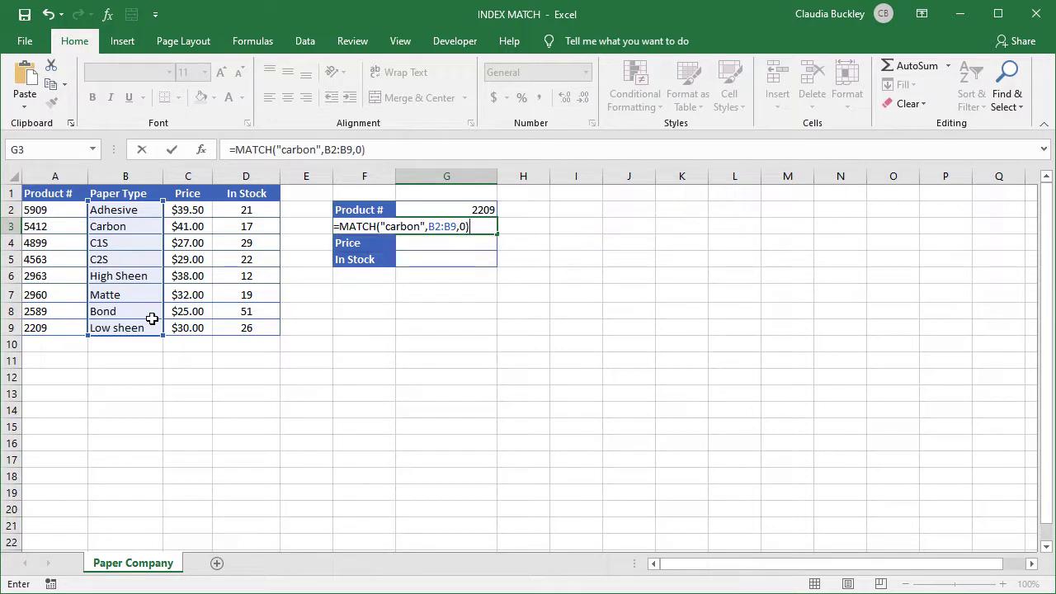
pyautogui.press('Return')
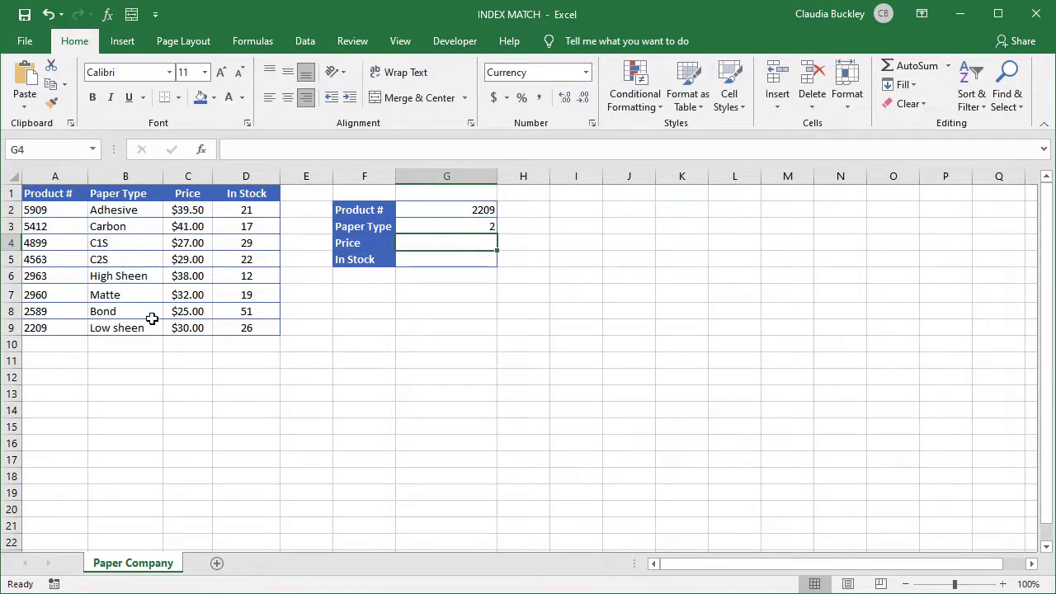
pyautogui.press('Up')
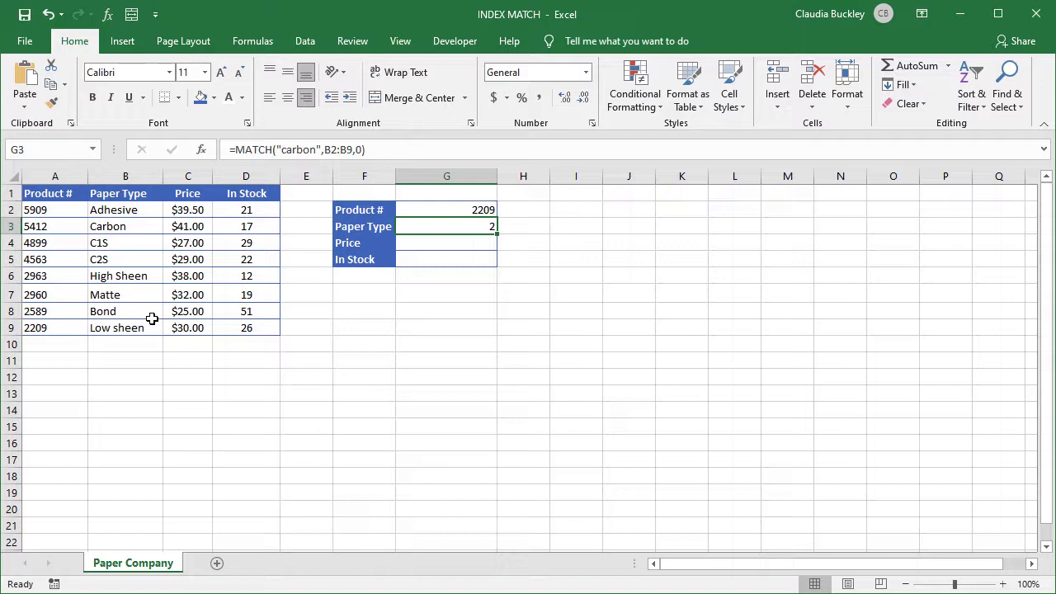
pyautogui.click(148, 229)
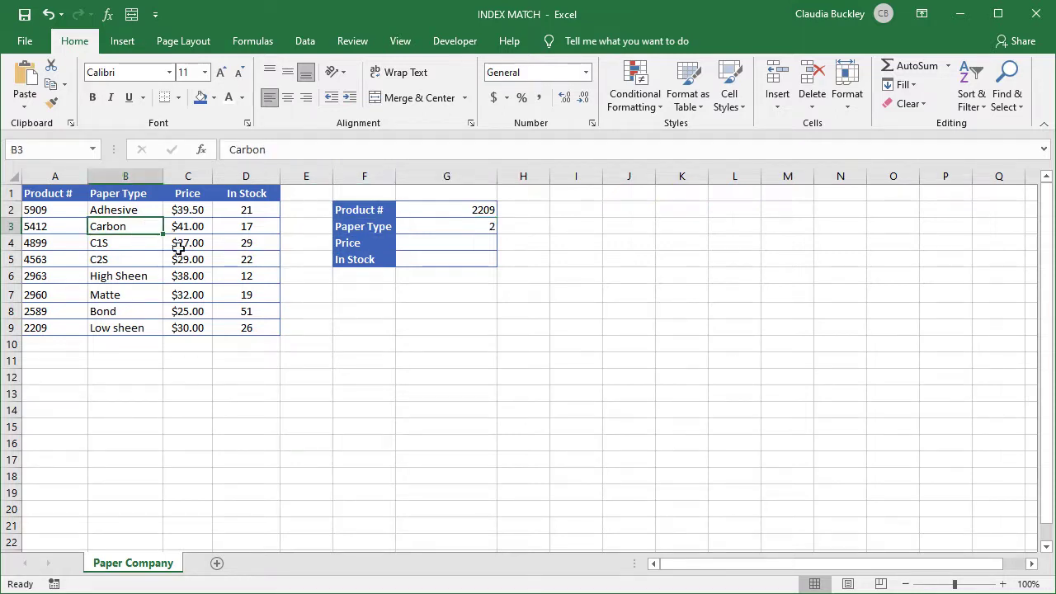
# Review the Menu table and its Beef Burger CA price, selecting empty cell E2.
pyautogui.click(473, 224)
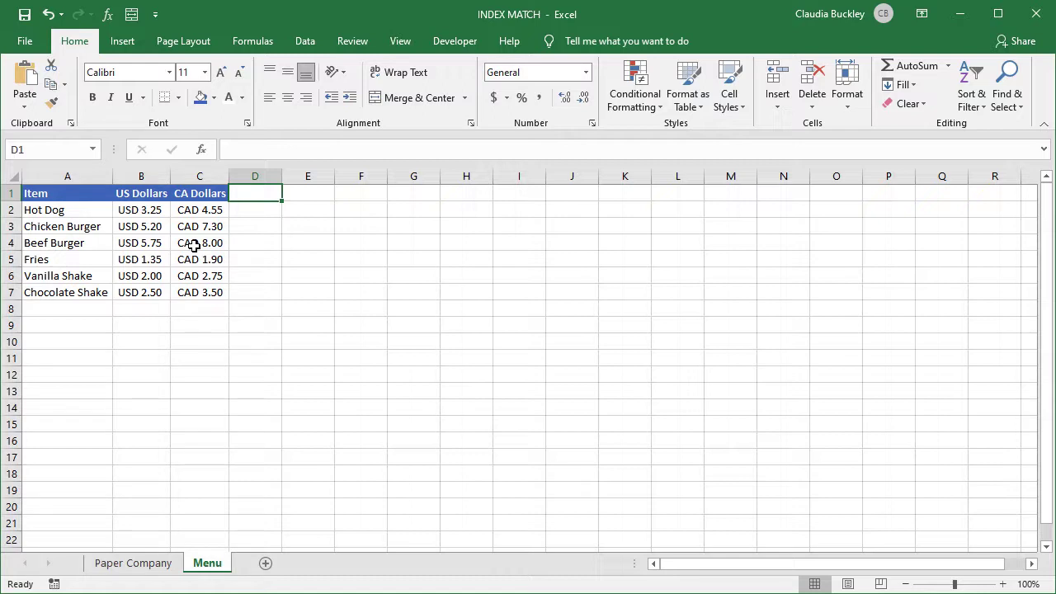
pyautogui.click(194, 246)
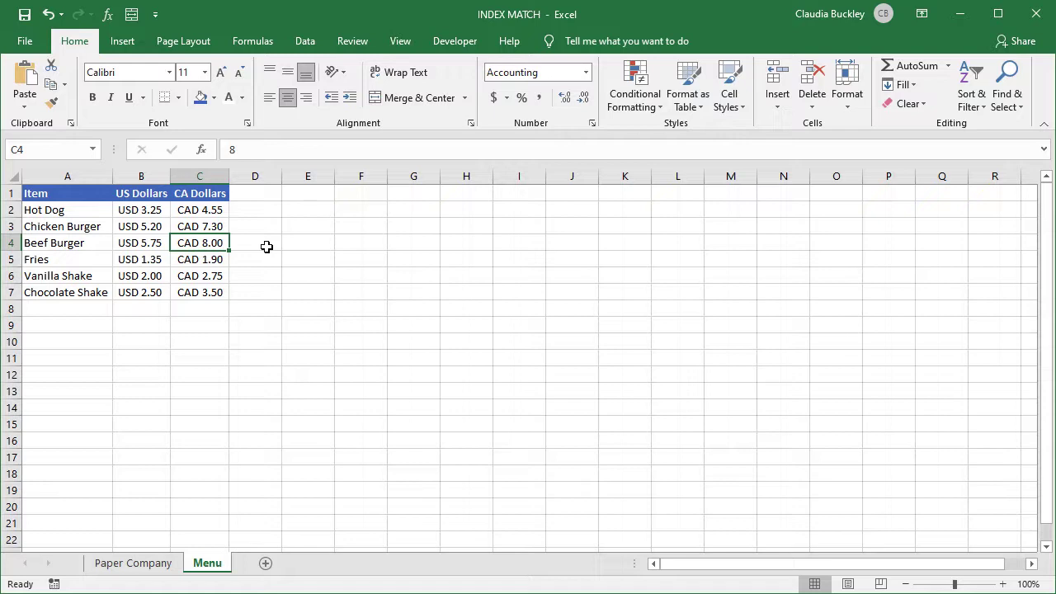
pyautogui.moveTo(38, 193); pyautogui.dragTo(193, 286)
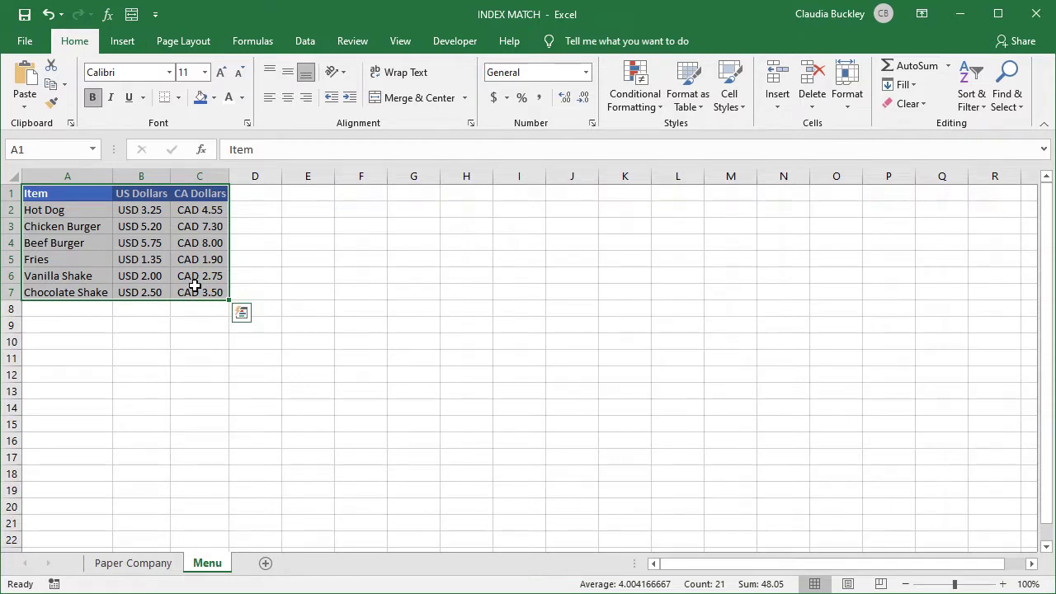
pyautogui.click(311, 206)
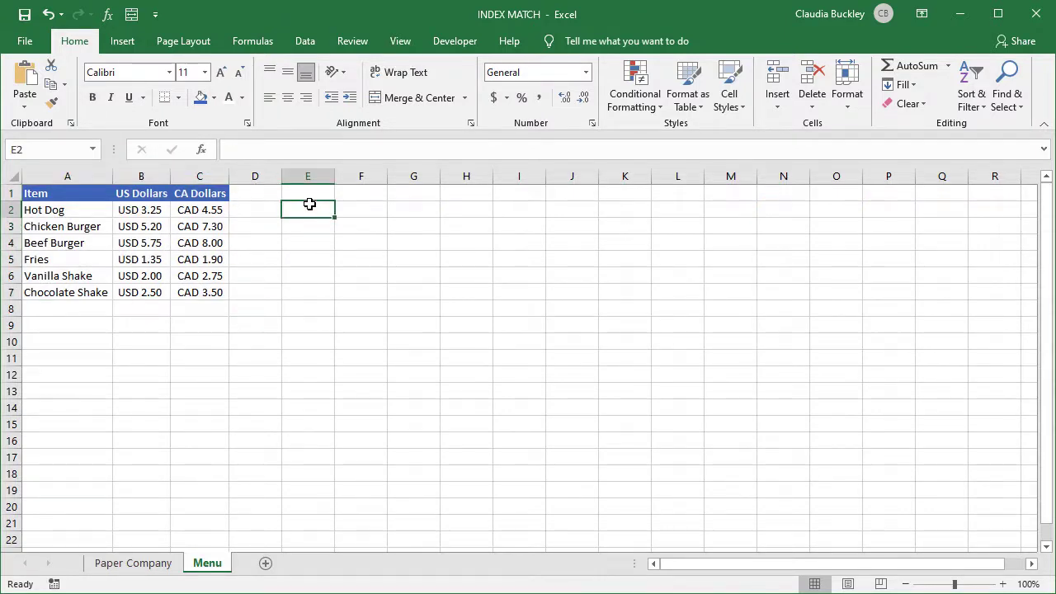
# Enter =INDEX(A2:C7,3,3) in E2 to return the Beef Burger CA price of 8.
pyautogui.write('=')
pyautogui.write('inde')
pyautogui.press('Tab')
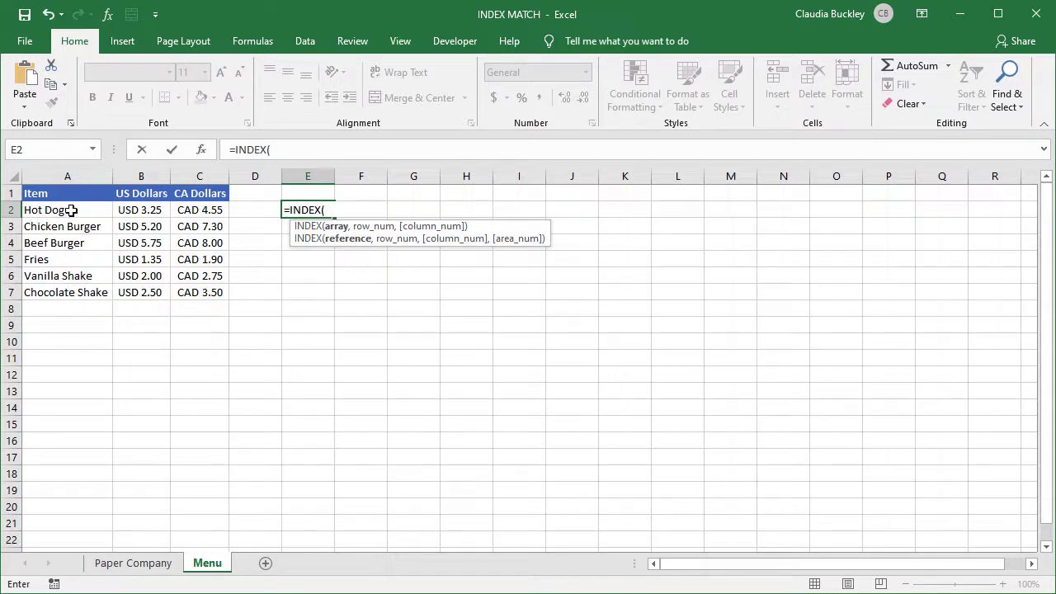
pyautogui.moveTo(72, 210); pyautogui.dragTo(212, 290)
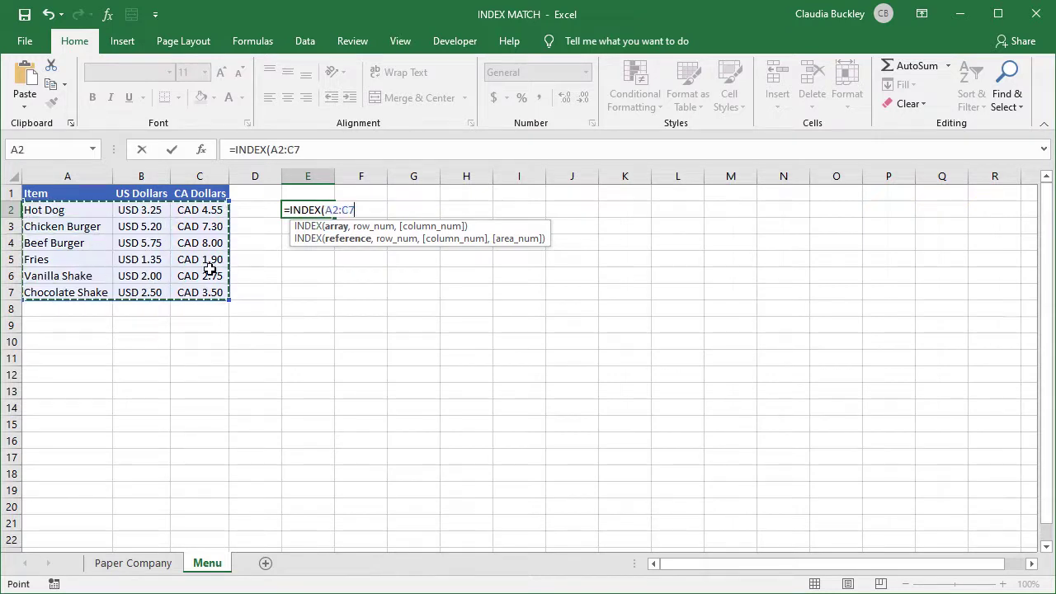
pyautogui.write(',')
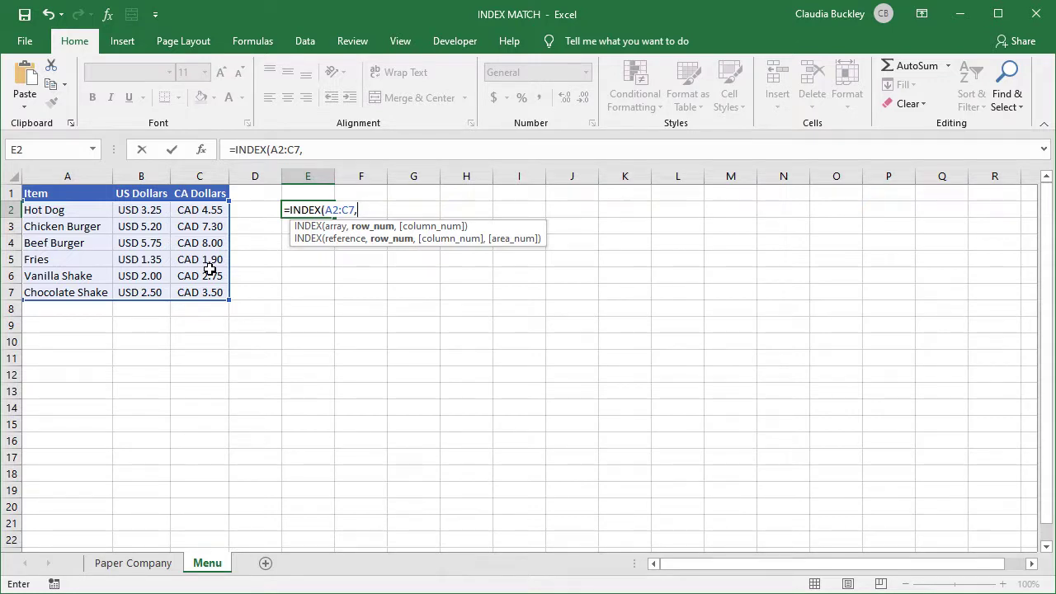
pyautogui.write('3,')
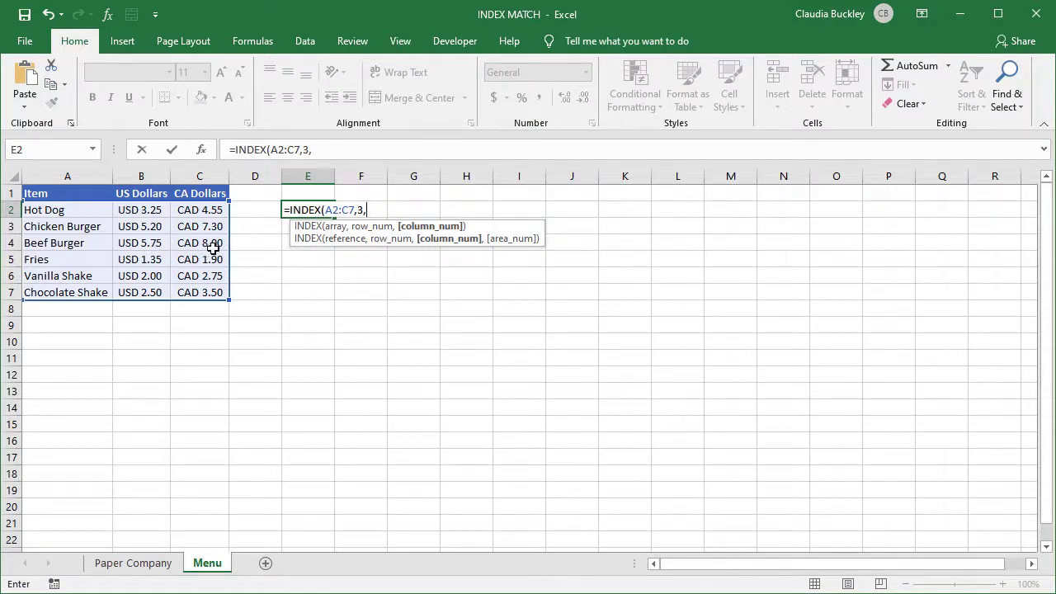
pyautogui.write('3')
pyautogui.write(')')
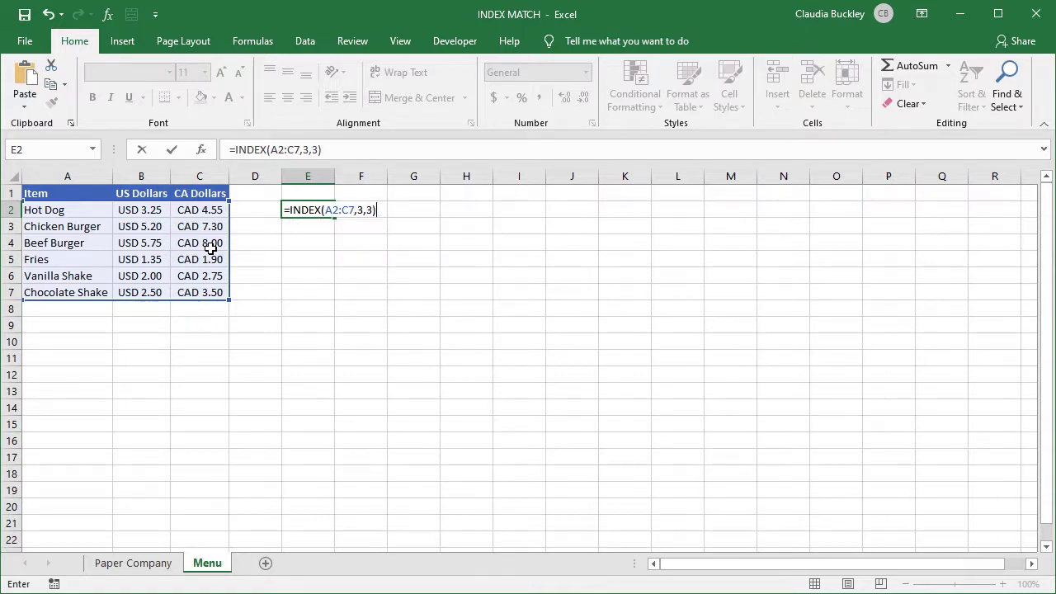
pyautogui.press('Return')
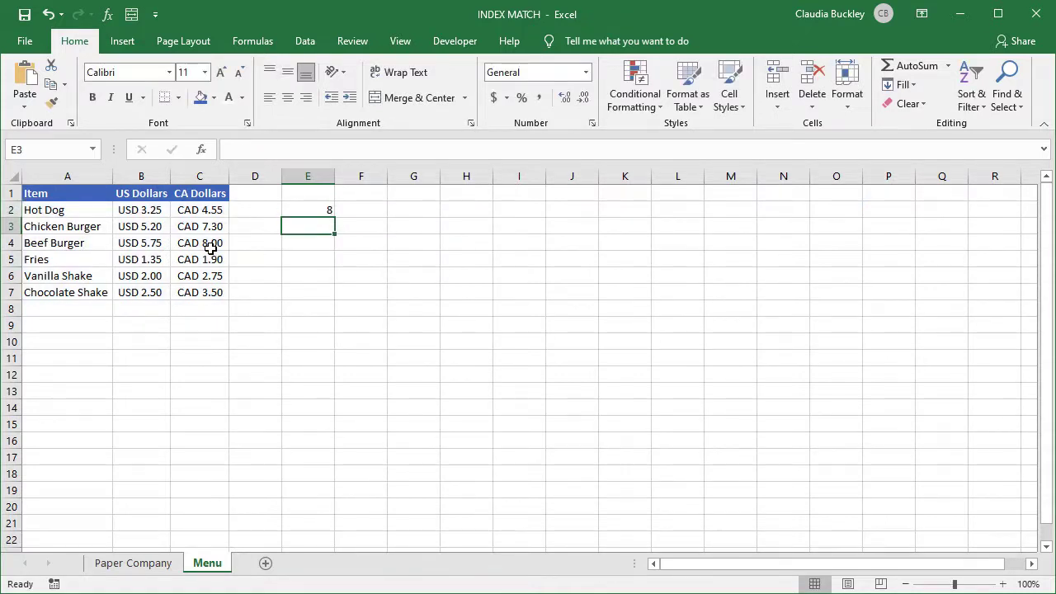
pyautogui.press('Up')
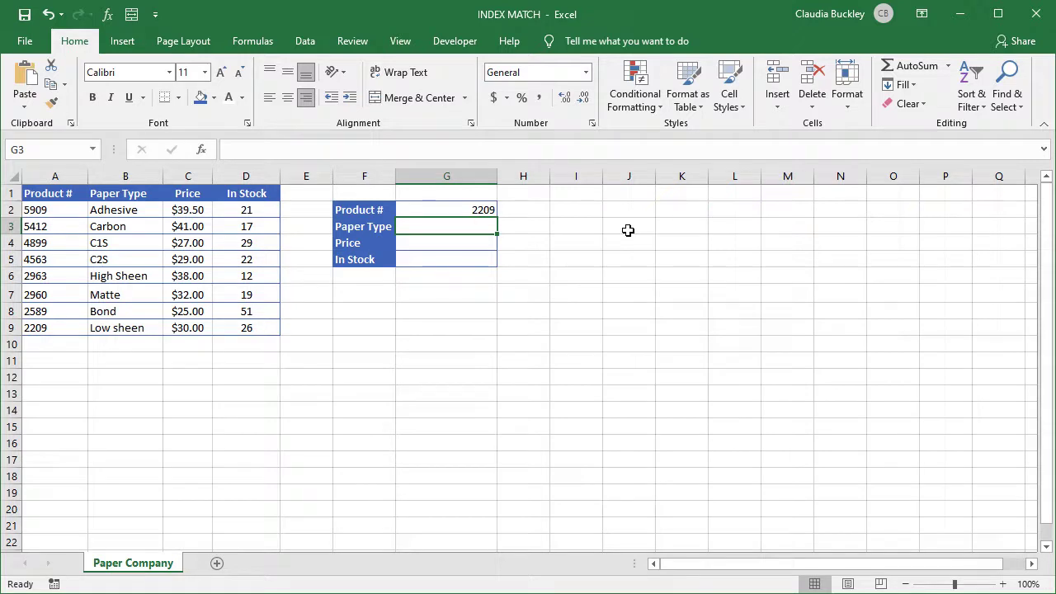
# Enter =MATCH(G2,A2:A9,0) in G3, returning 8 for product 2209, and verify against A9.
pyautogui.write('=')
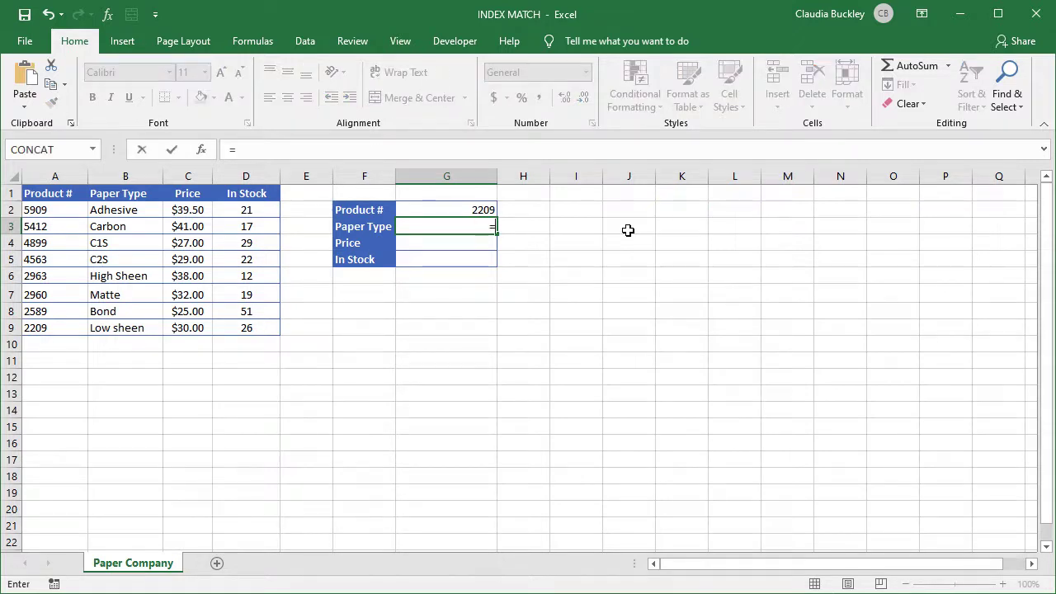
pyautogui.write('matc')
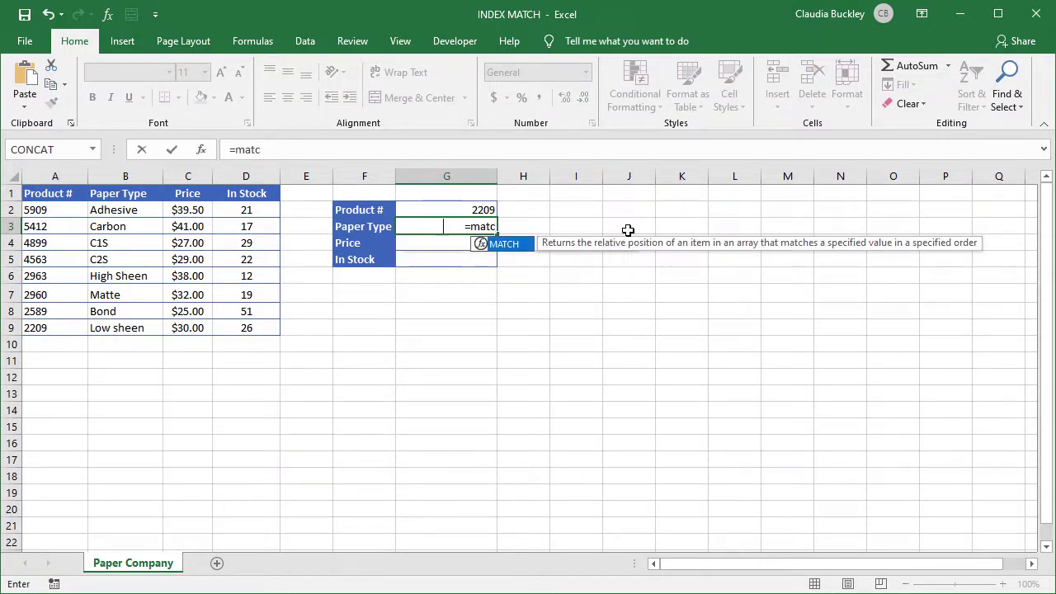
pyautogui.press('Tab')
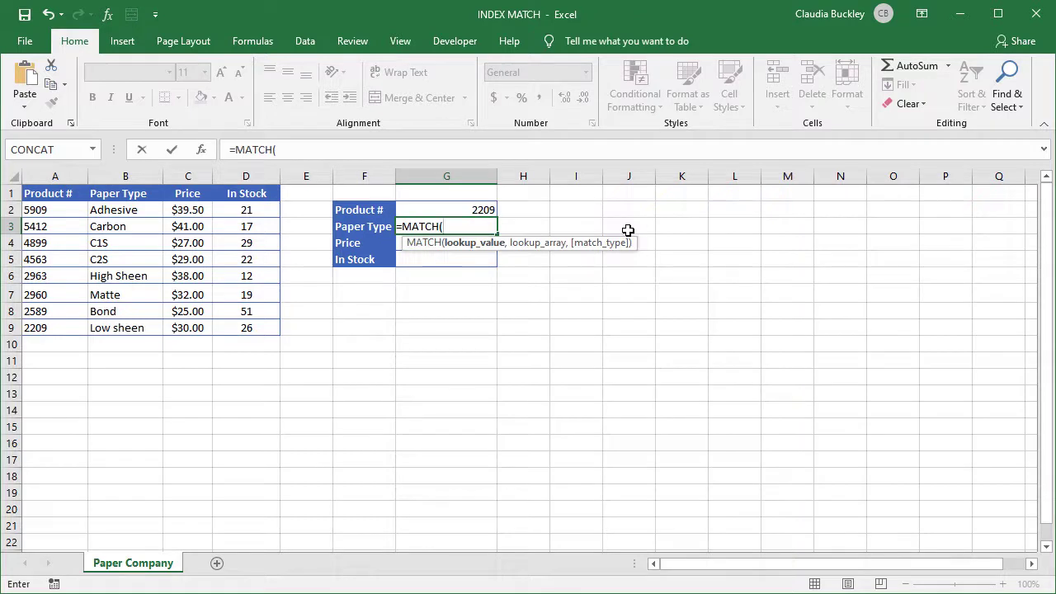
pyautogui.click(485, 210)
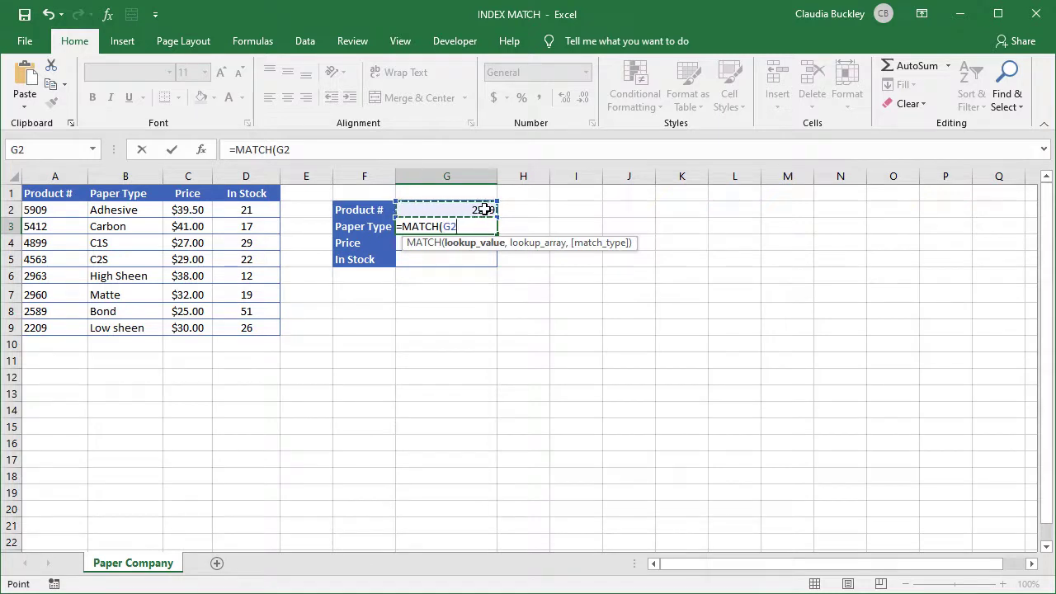
pyautogui.write(',')
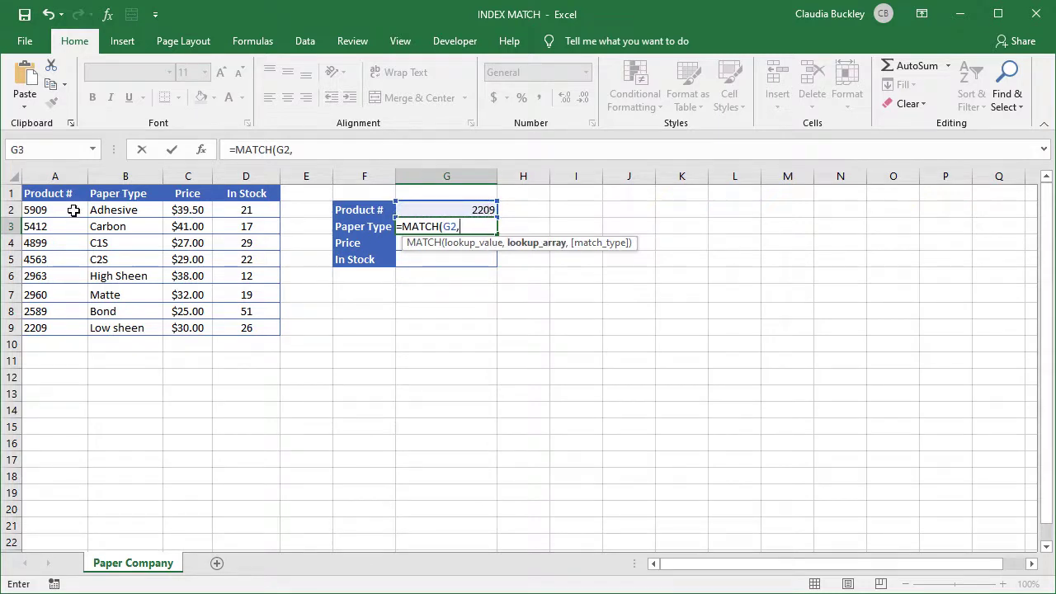
pyautogui.moveTo(74, 211); pyautogui.dragTo(77, 328)
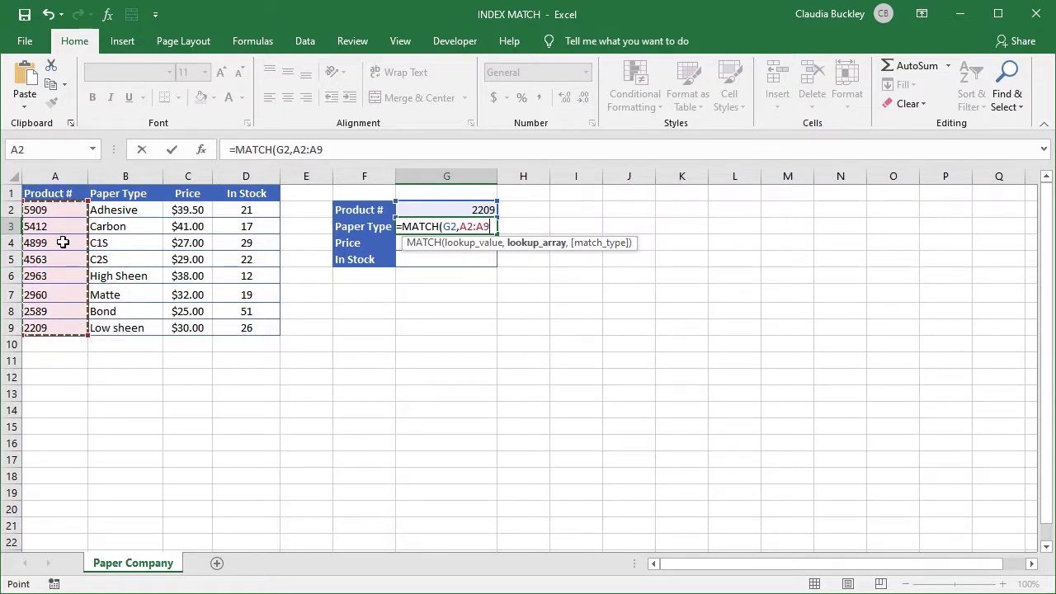
pyautogui.write(',')
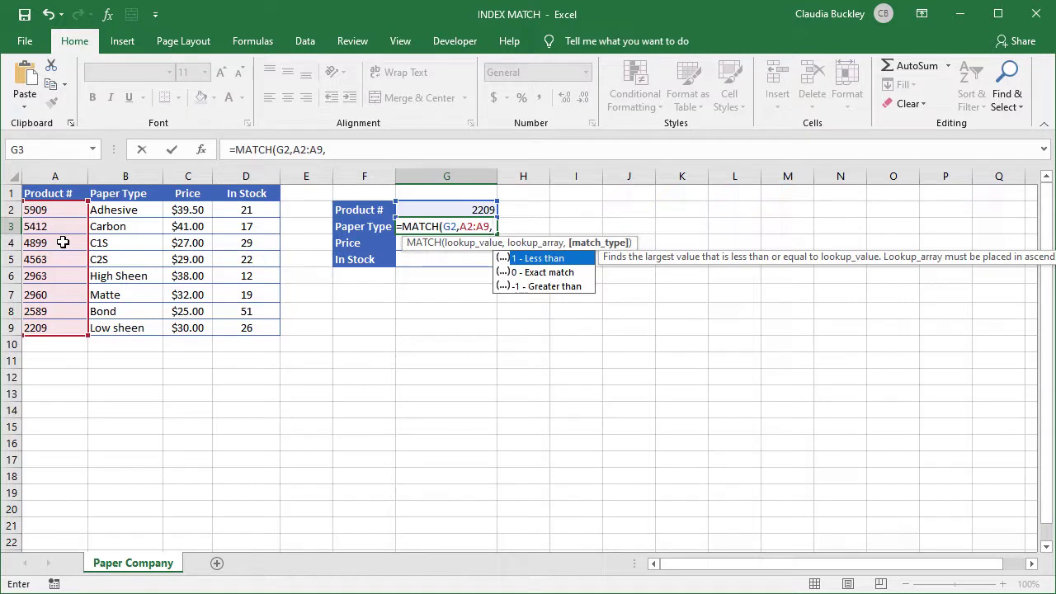
pyautogui.write('0)')
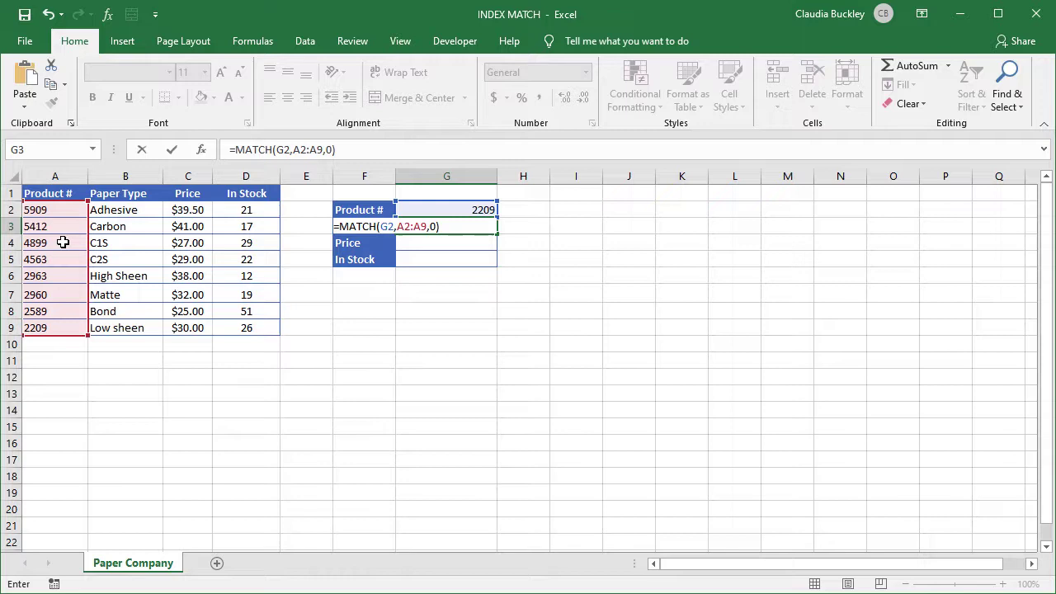
pyautogui.press('Return')
pyautogui.press('Up')
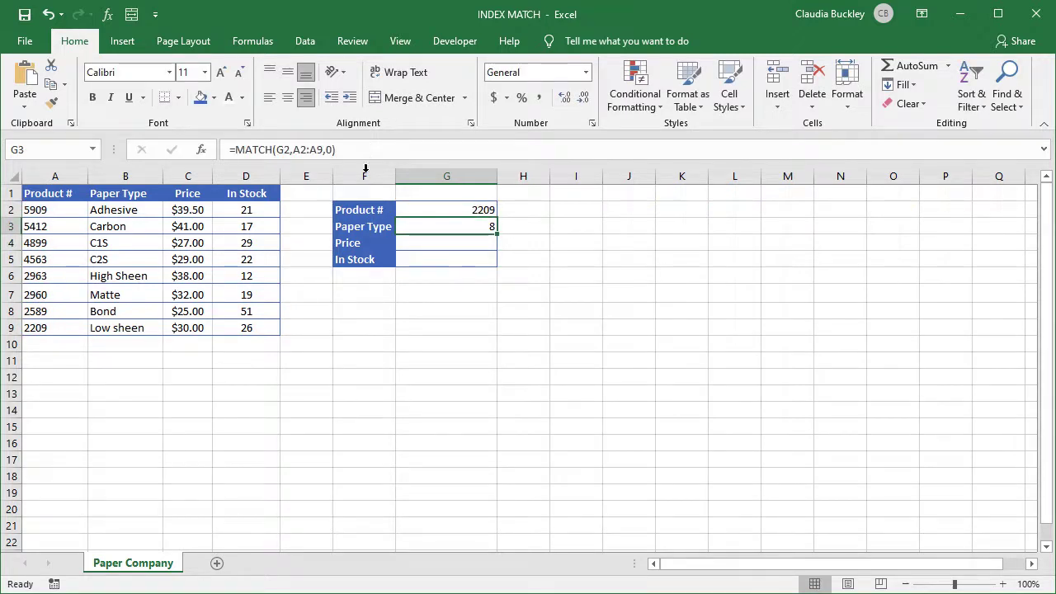
pyautogui.click(69, 327)
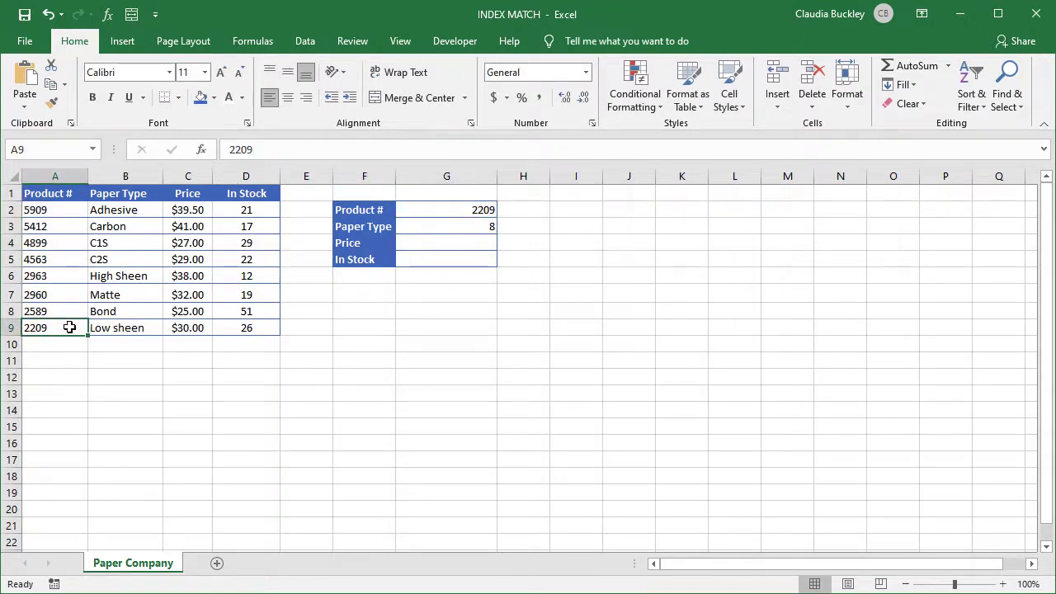
pyautogui.click(430, 227)
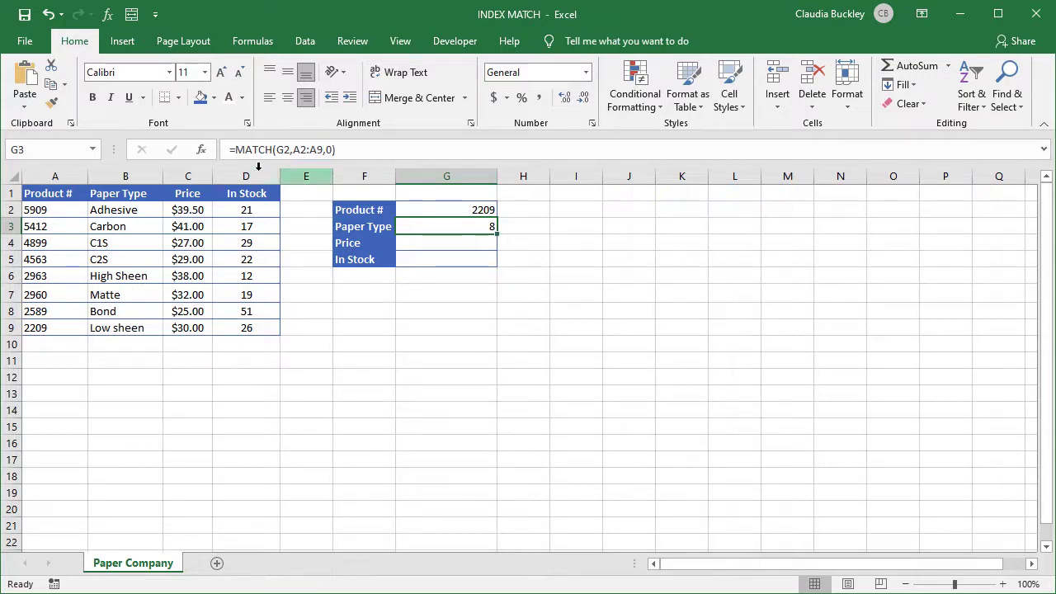
# Wrap G3's MATCH in INDEX(A2:D9,…,2) so it returns Low sheen, matching cell B9.
pyautogui.click(237, 150)
pyautogui.write('inde')
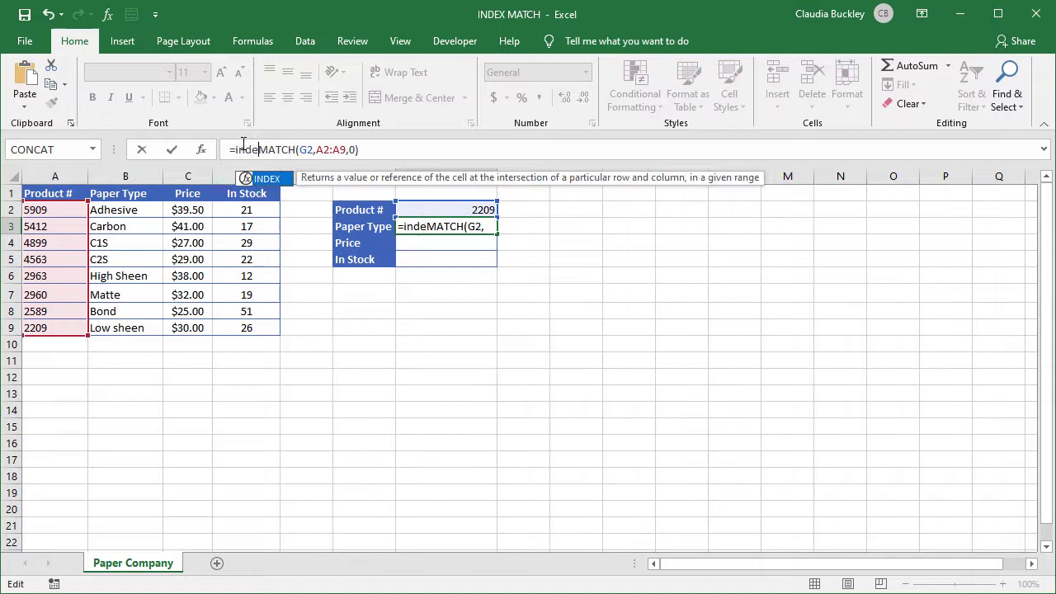
pyautogui.write('x(')
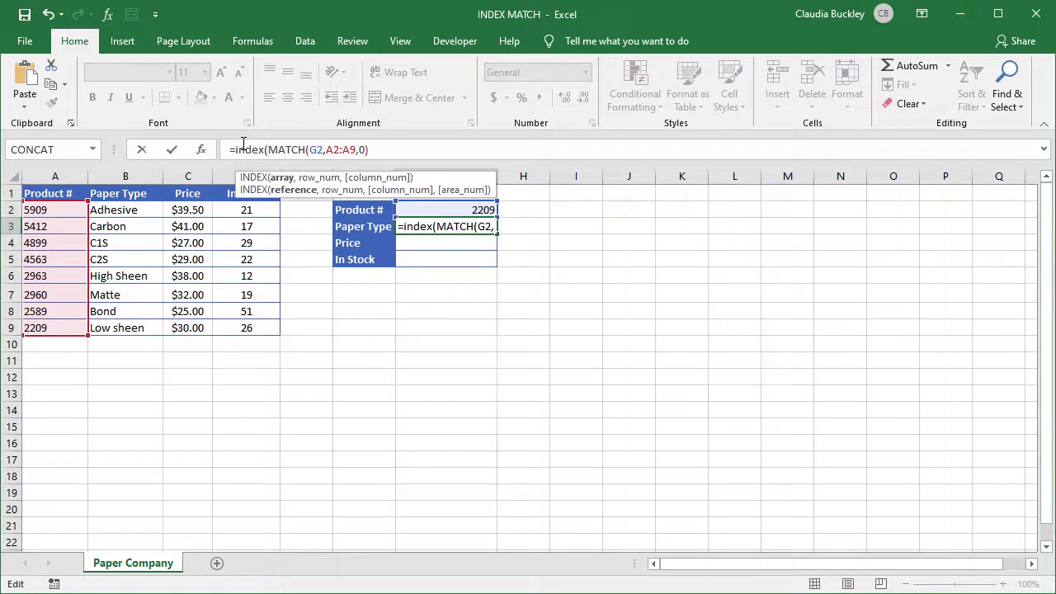
pyautogui.moveTo(37, 210); pyautogui.dragTo(255, 329)
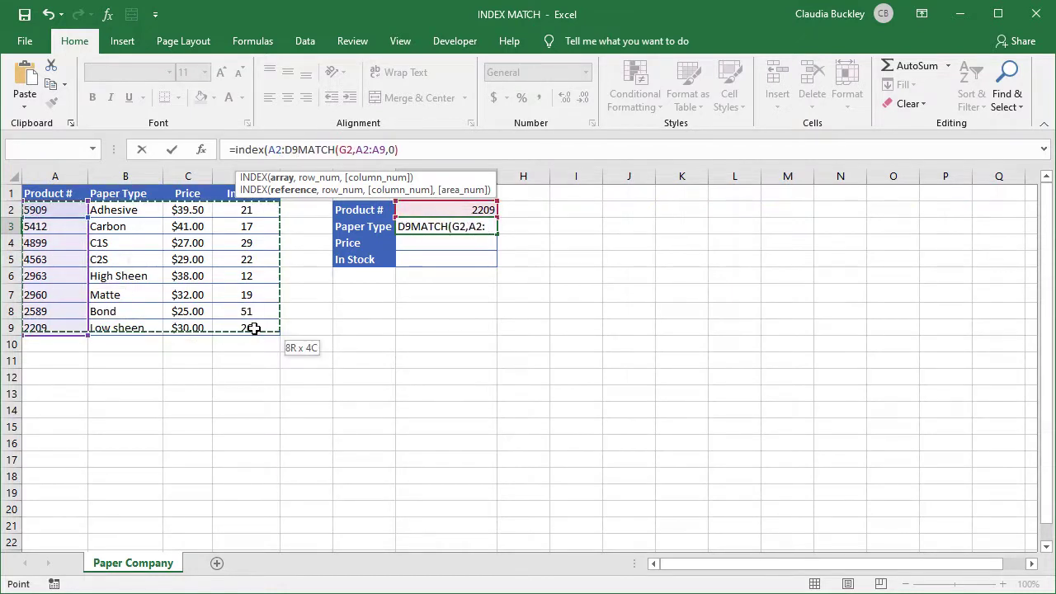
pyautogui.write(',')
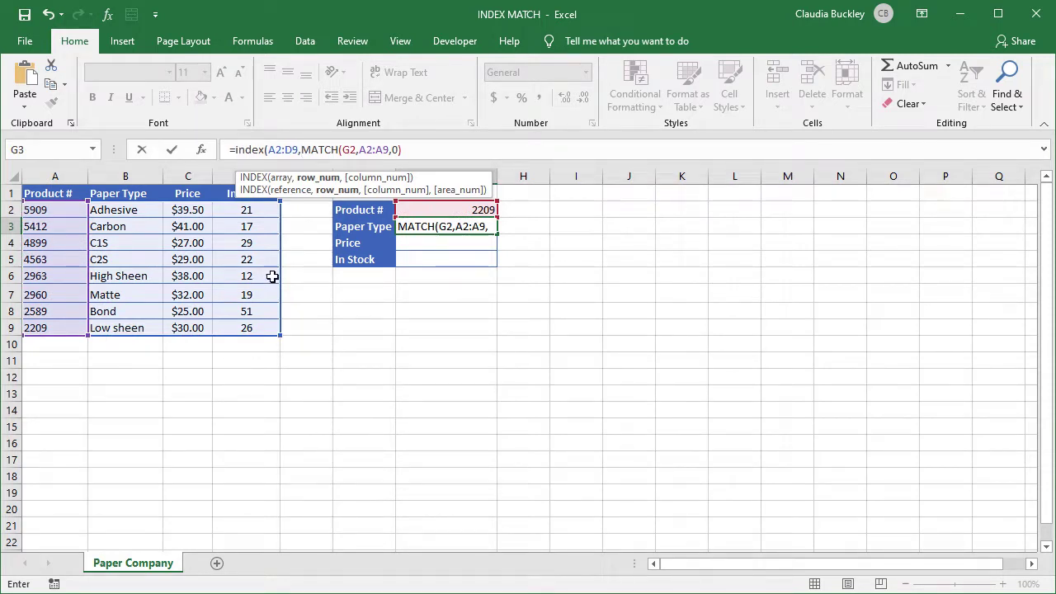
pyautogui.click(420, 149)
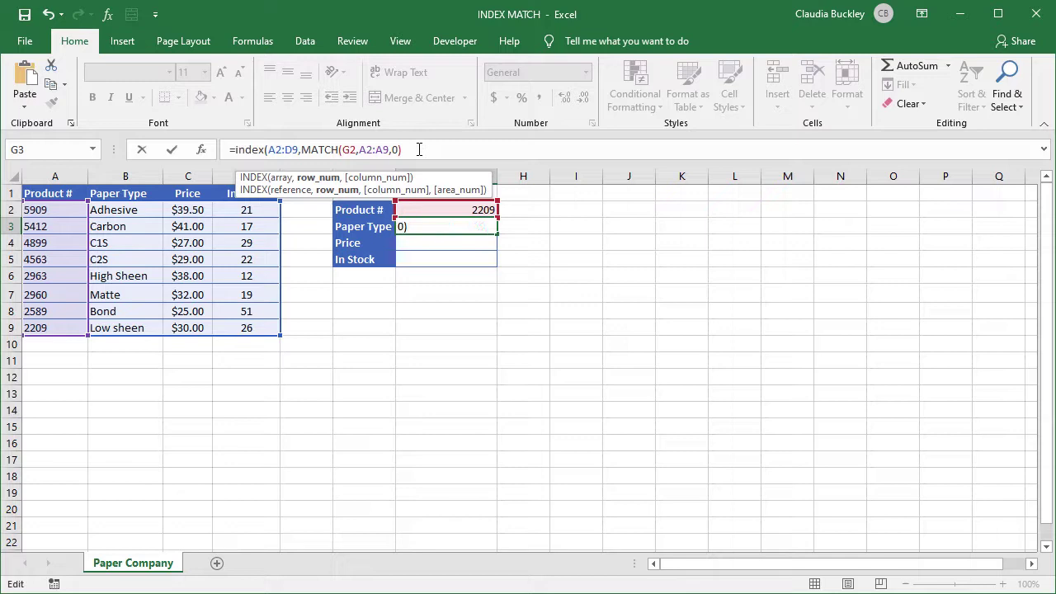
pyautogui.write(',')
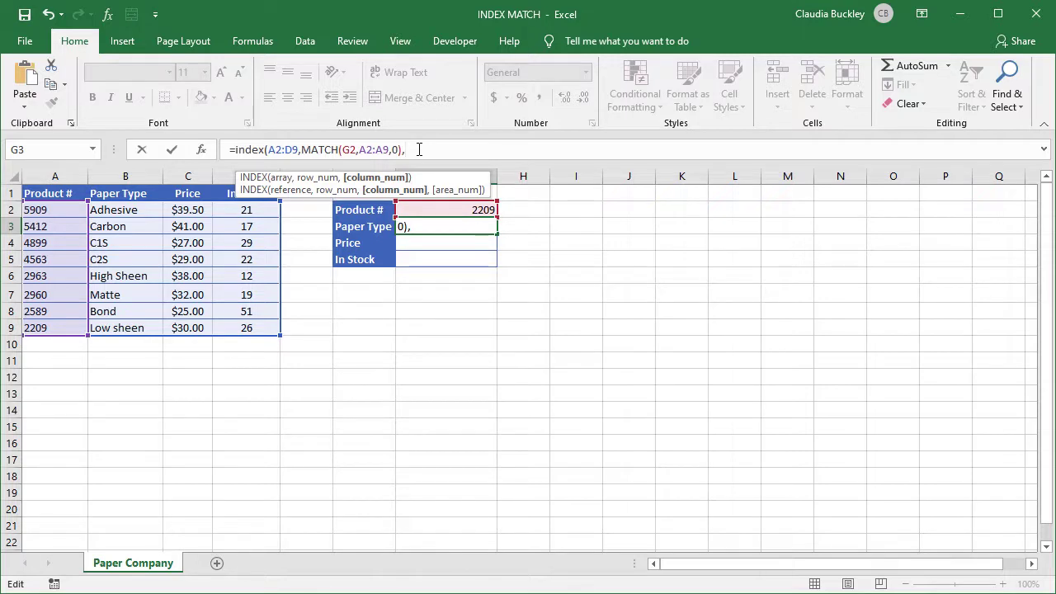
pyautogui.write('2')
pyautogui.write(')')
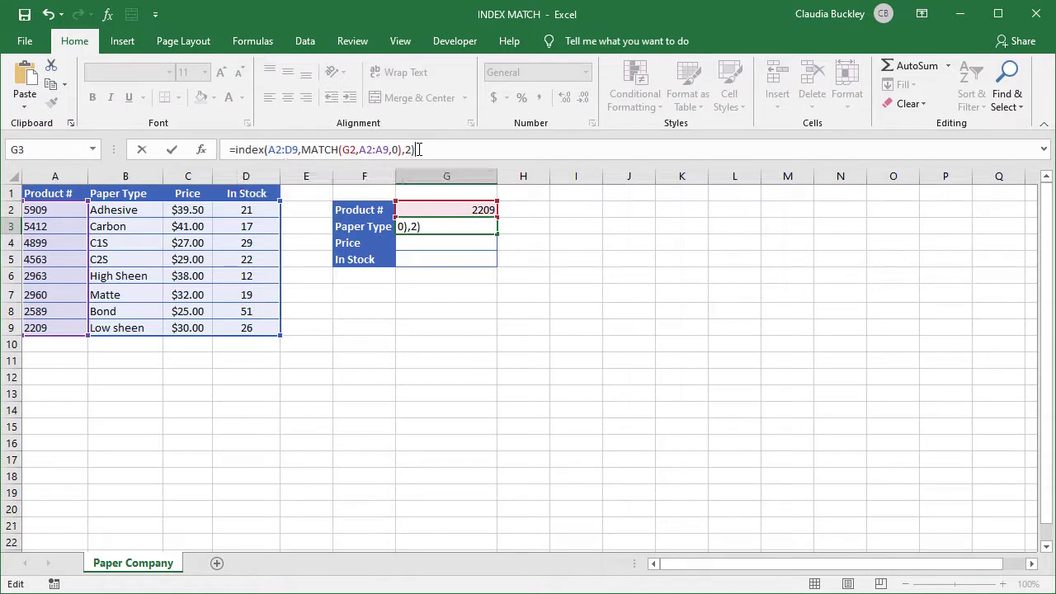
pyautogui.press('Return')
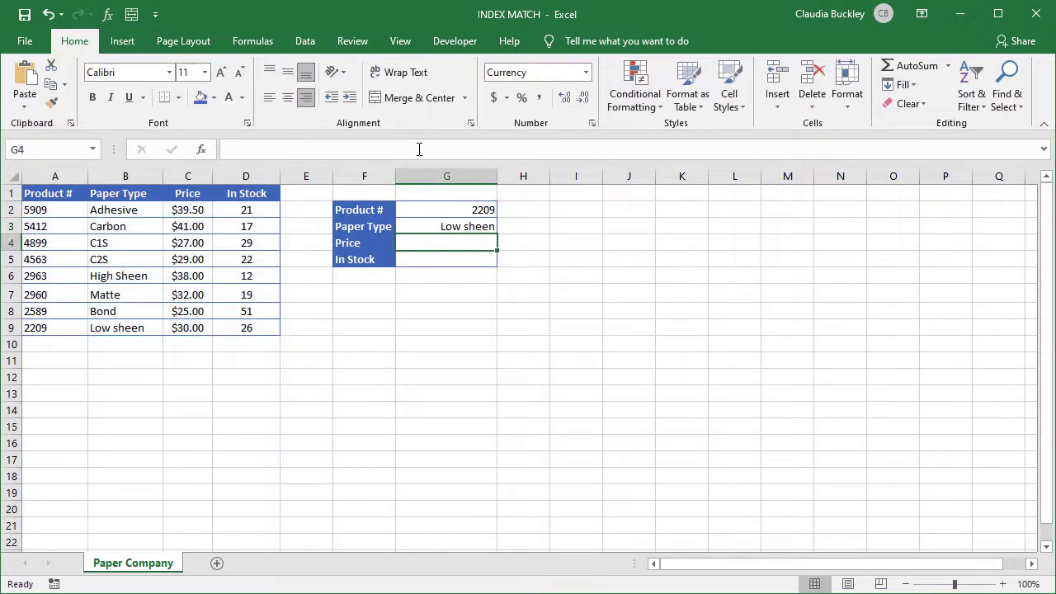
pyautogui.press('Up')
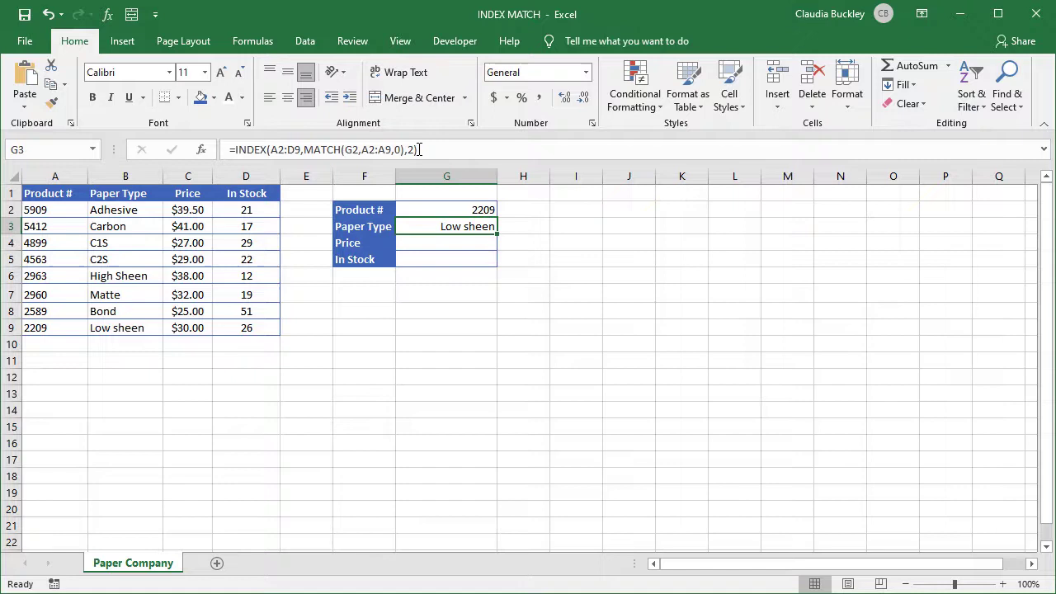
pyautogui.click(113, 328)
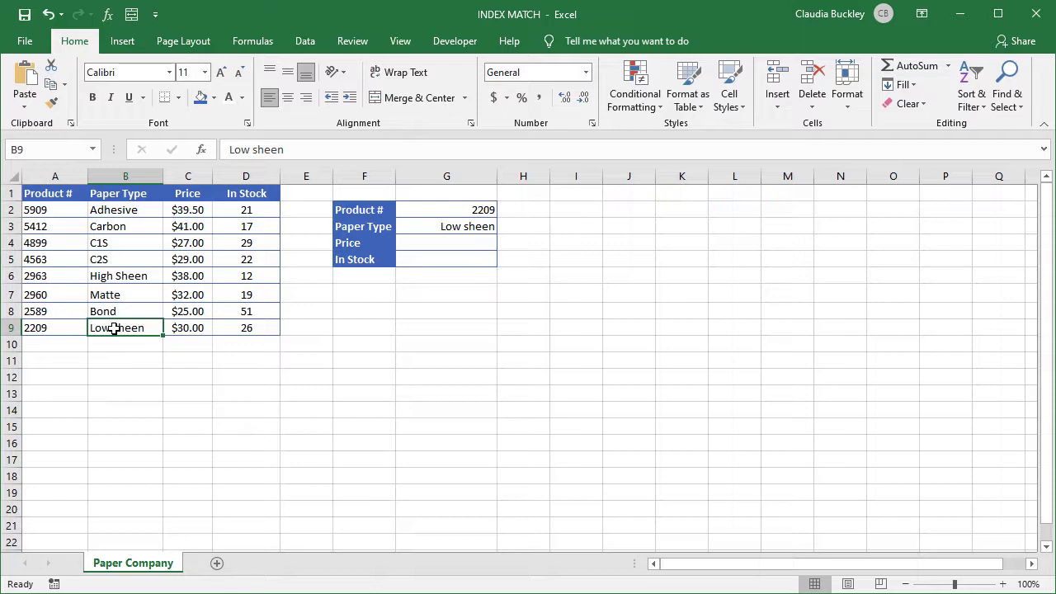
pyautogui.click(463, 226)
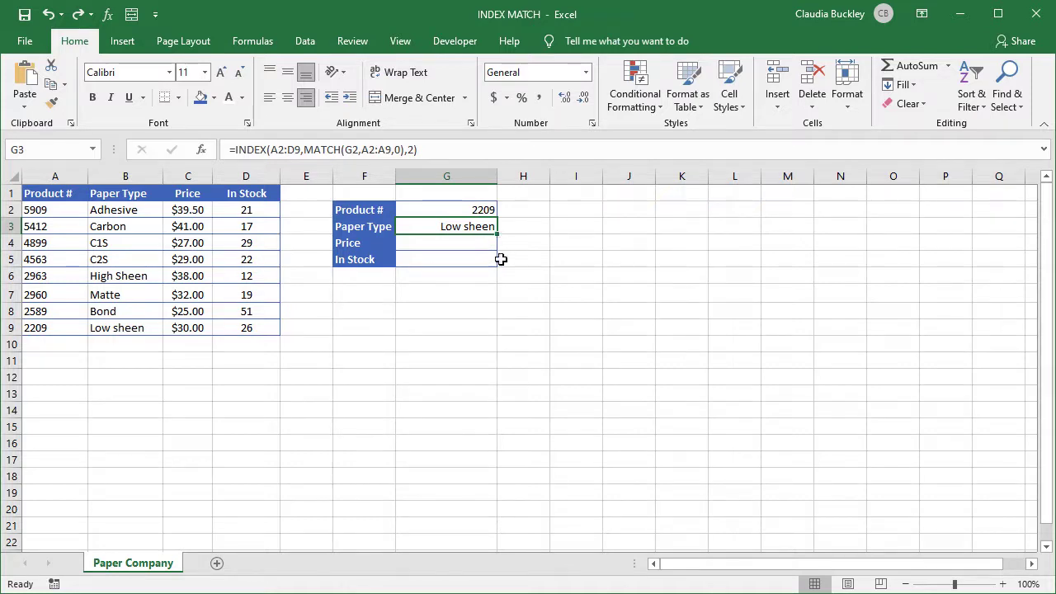
# Make the A2:D9, G2 and A2:A9 references in G3's formula absolute with F4.
pyautogui.click(280, 148)
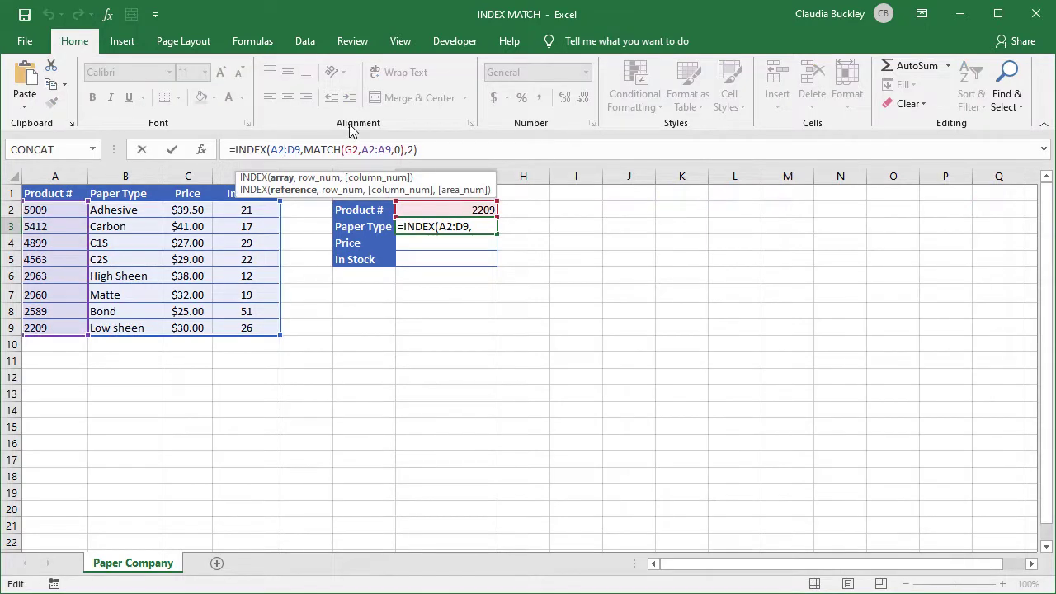
pyautogui.press('F4')
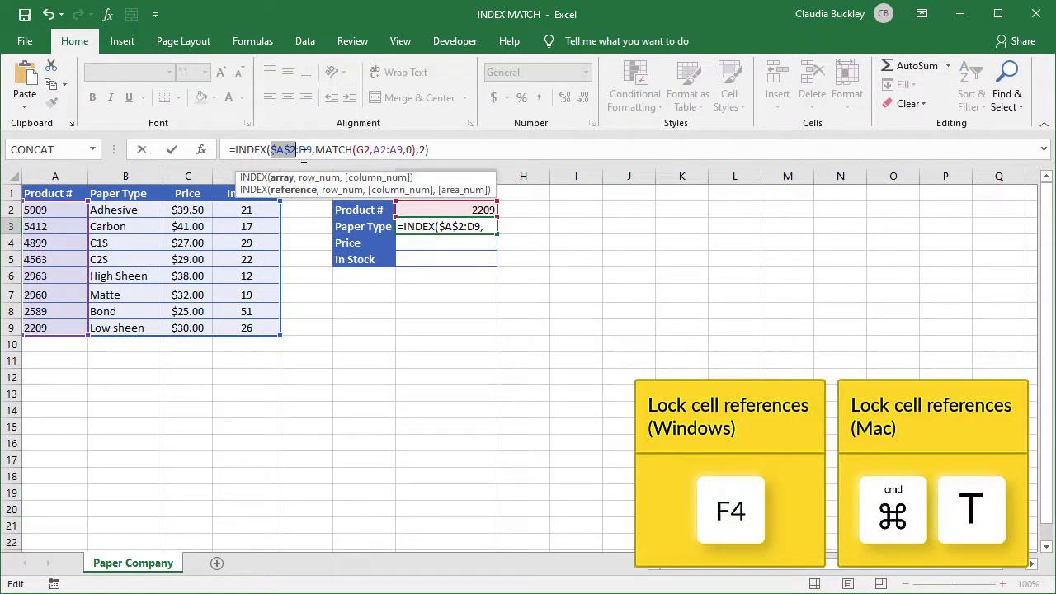
pyautogui.click(311, 149)
pyautogui.press('F4')
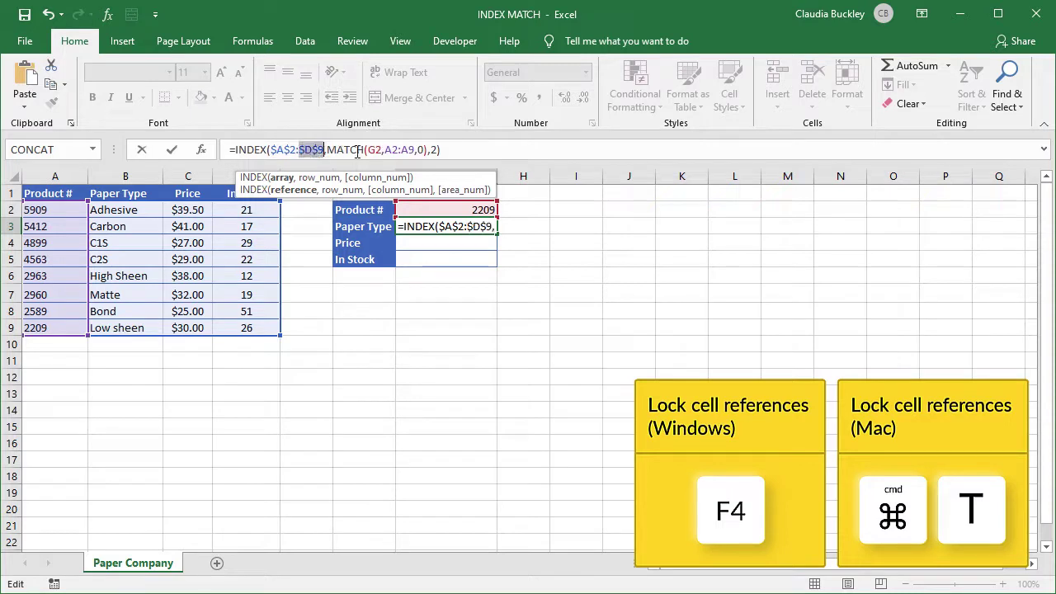
pyautogui.click(431, 150)
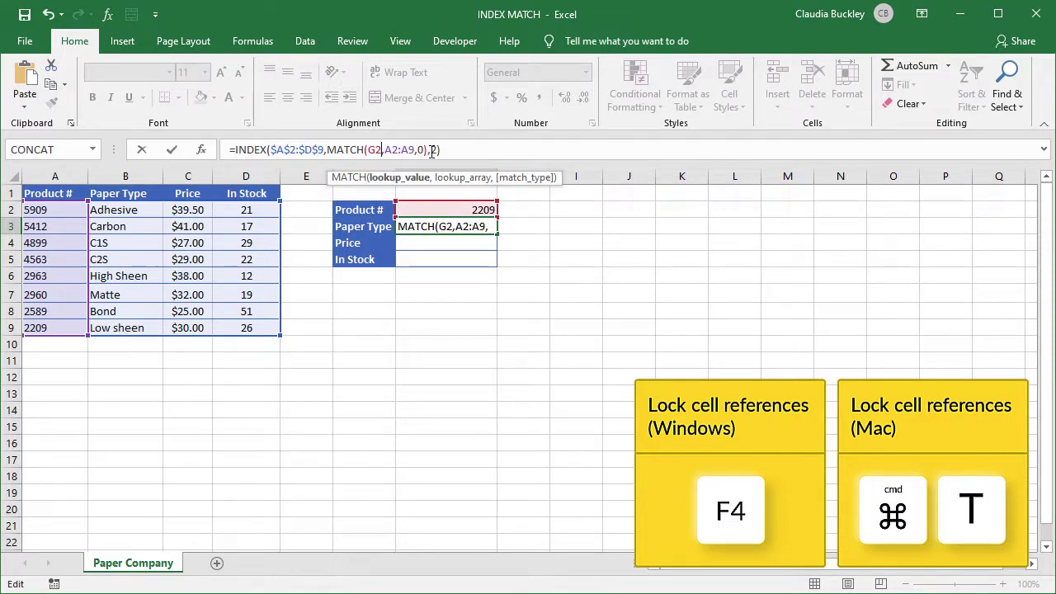
pyautogui.press('F4')
pyautogui.press('F4')
pyautogui.hotkey('ctrl', 'Return')
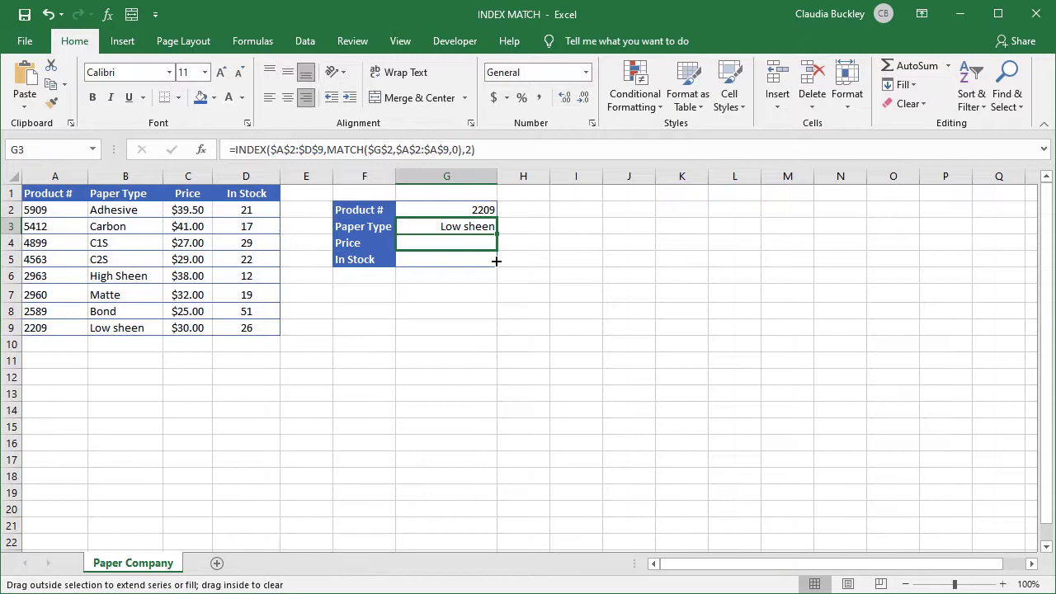
# Fill the formula down to G4:G5, using column 3 for Price and 4 for In Stock.
pyautogui.moveTo(497, 236); pyautogui.dragTo(493, 267)
pyautogui.click(479, 244)
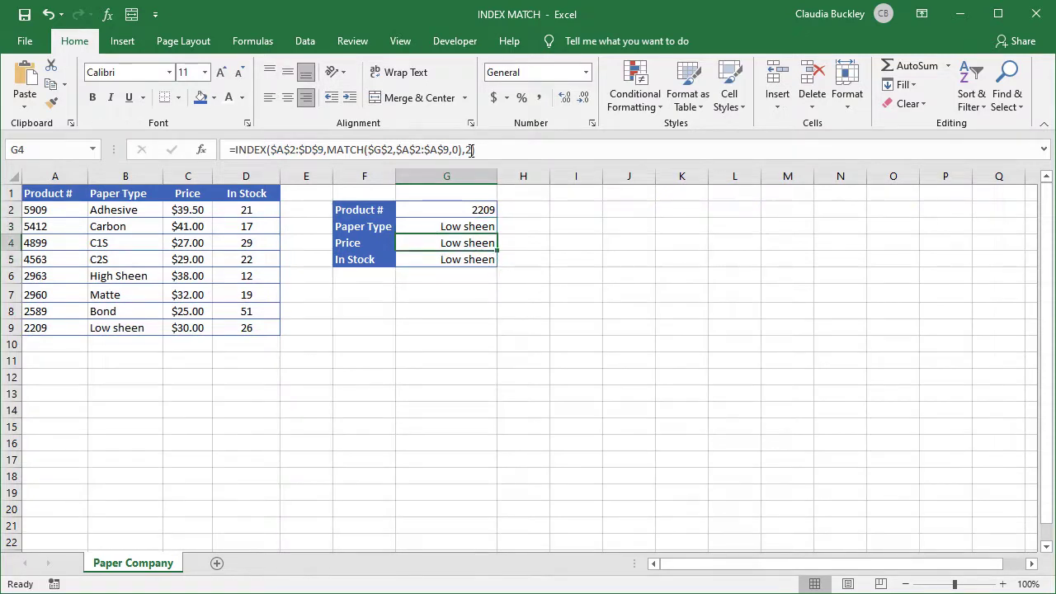
pyautogui.click(477, 149)
pyautogui.press('BackSpace')
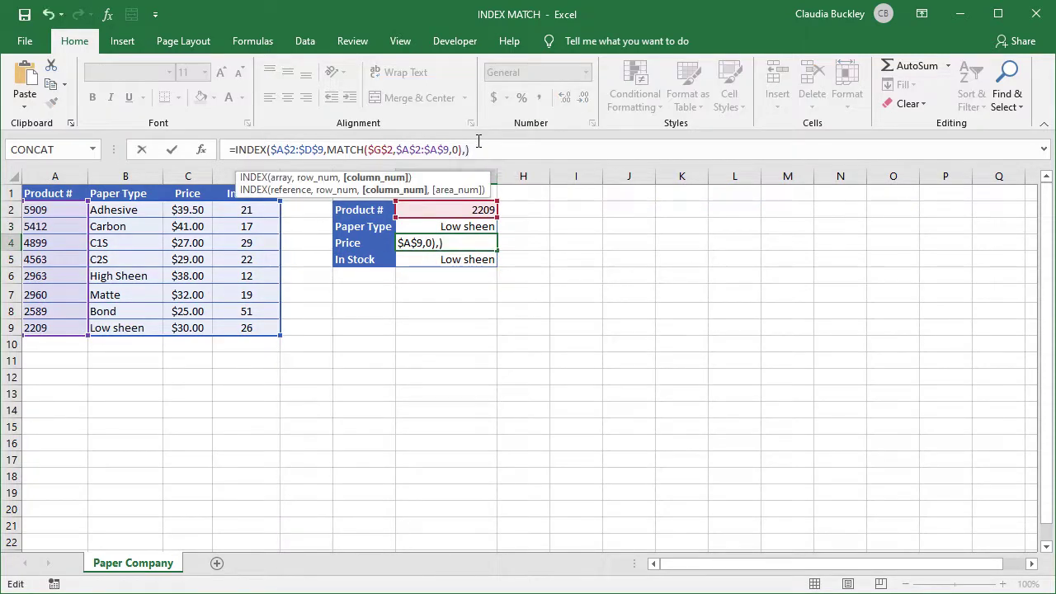
pyautogui.write('3')
pyautogui.press('Return')
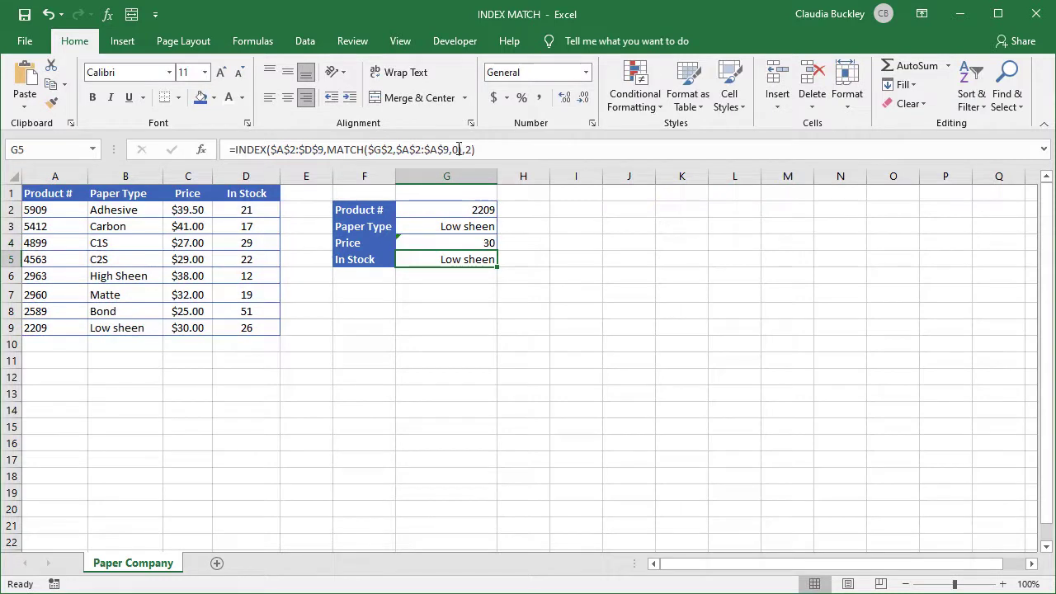
pyautogui.click(476, 150)
pyautogui.press('BackSpace')
pyautogui.write('4')
pyautogui.press('Return')
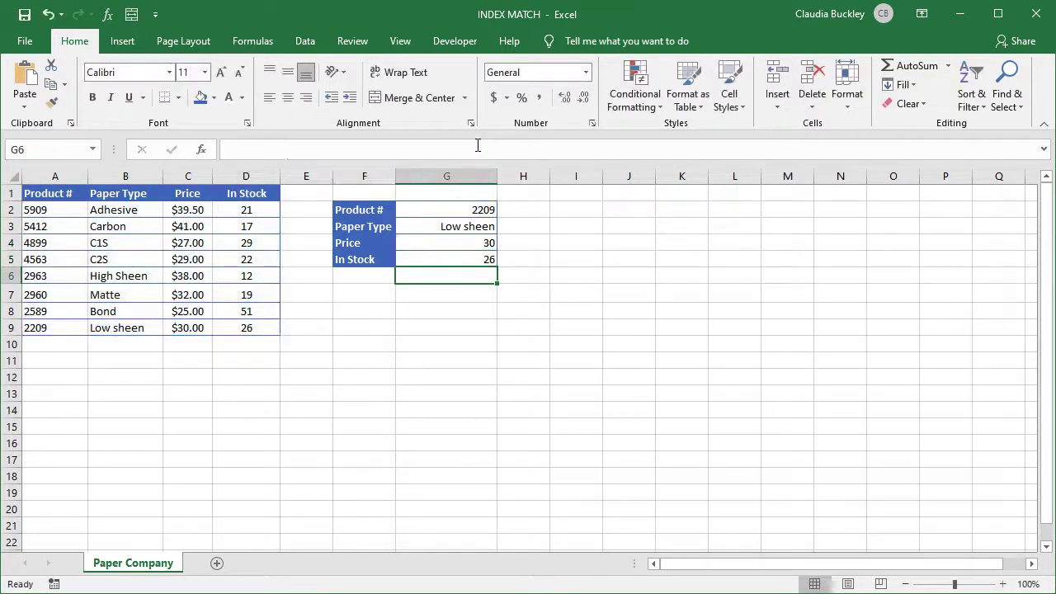
# Apply Accounting format to the G4 price so it shows $30.00.
pyautogui.click(496, 242)
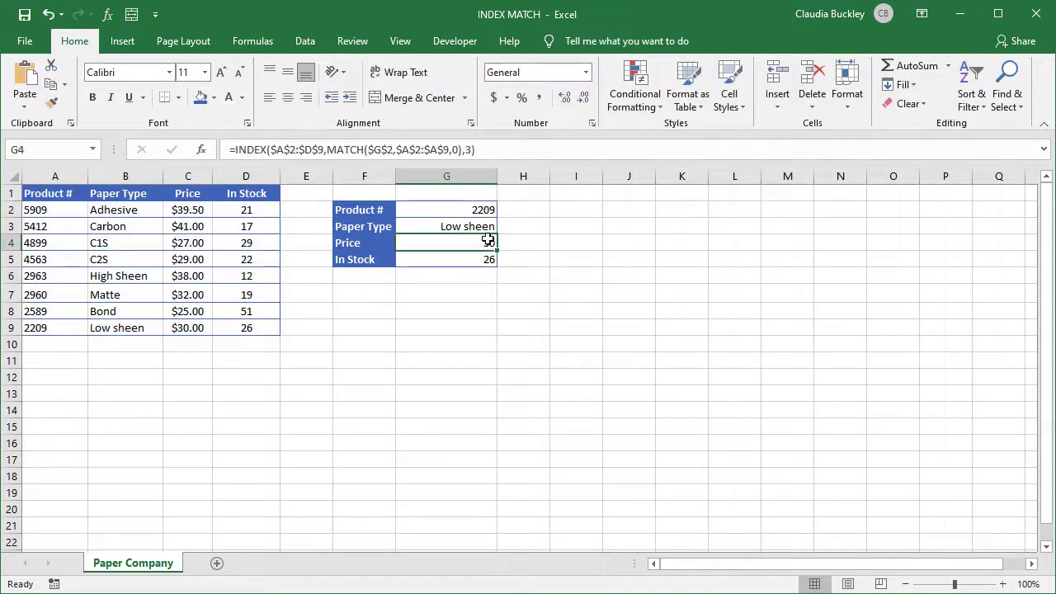
pyautogui.click(494, 99)
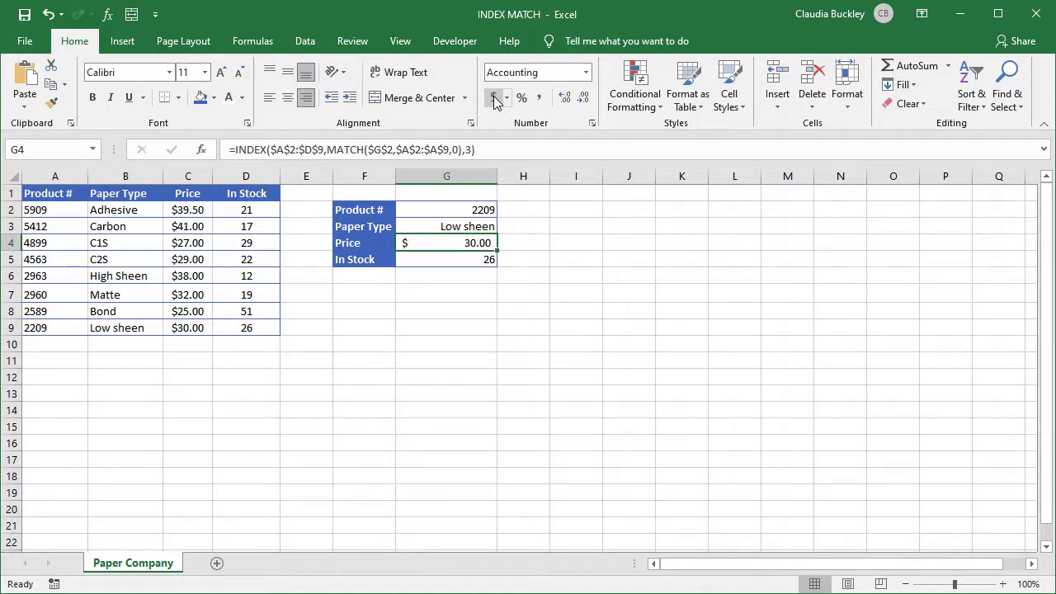
pyautogui.click(505, 256)
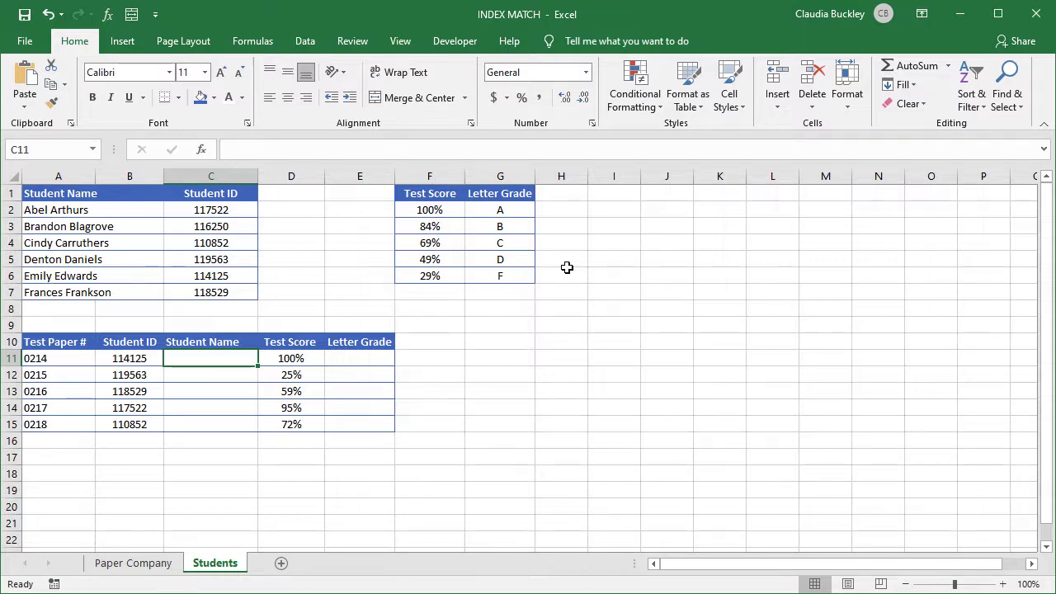
pyautogui.click(382, 360)
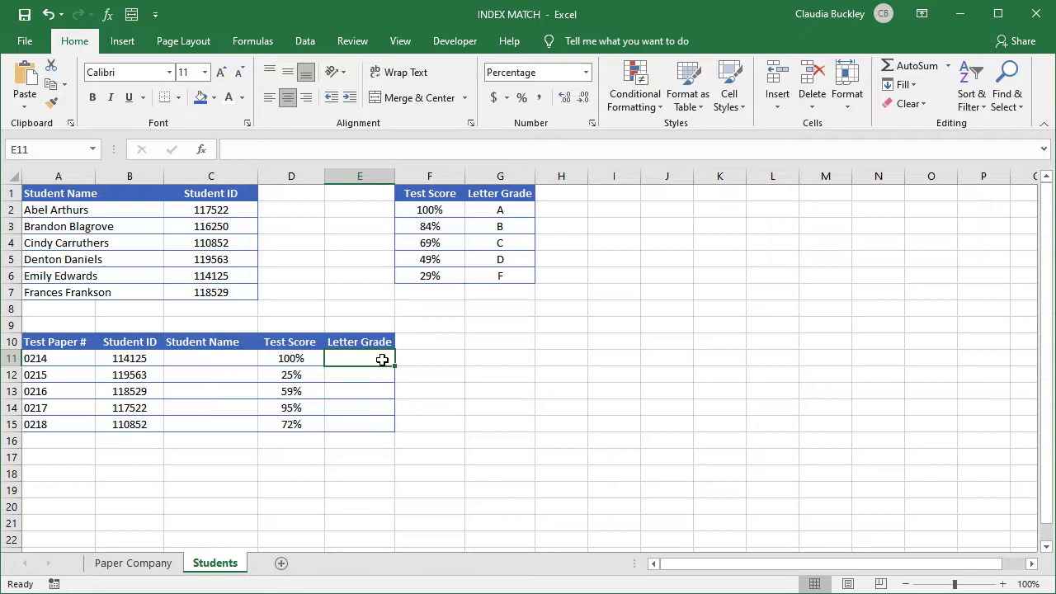
pyautogui.moveTo(130, 359); pyautogui.dragTo(129, 424)
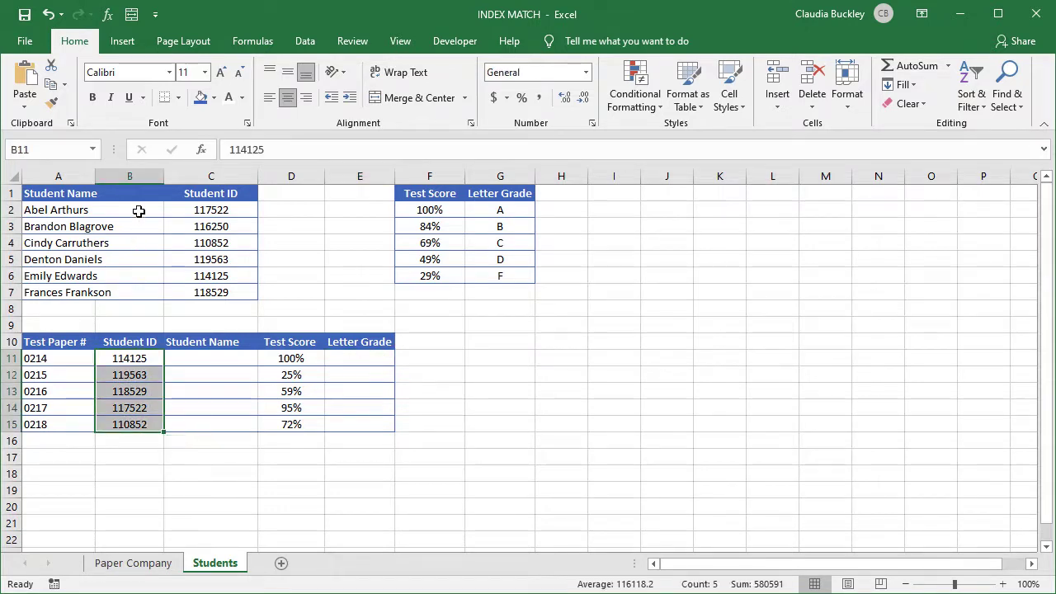
pyautogui.moveTo(139, 212); pyautogui.dragTo(141, 292)
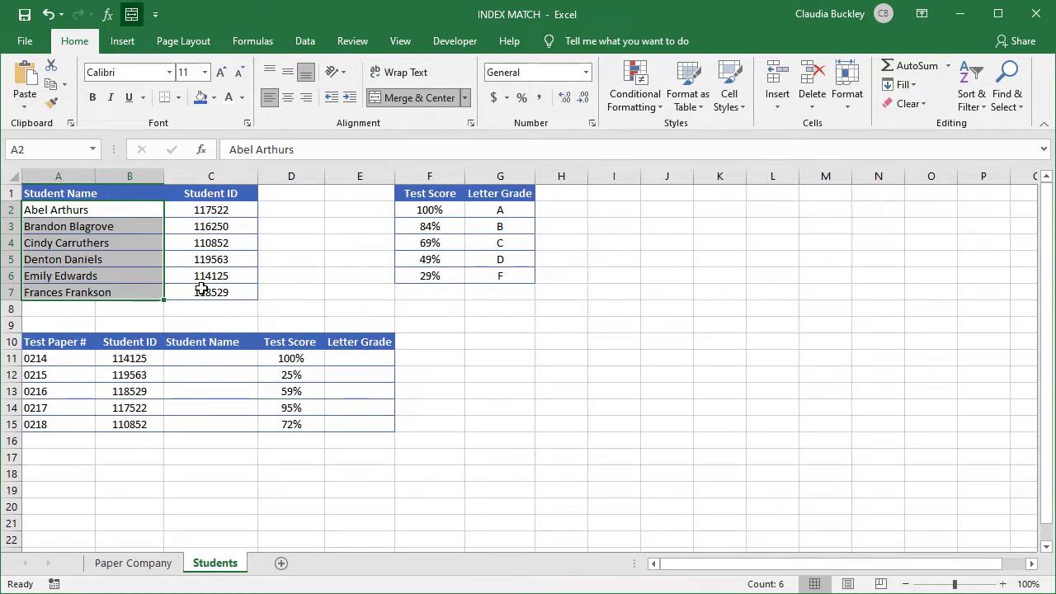
pyautogui.hotkey('shift', 'Right')
pyautogui.click(441, 210)
pyautogui.moveTo(440, 210); pyautogui.dragTo(512, 281)
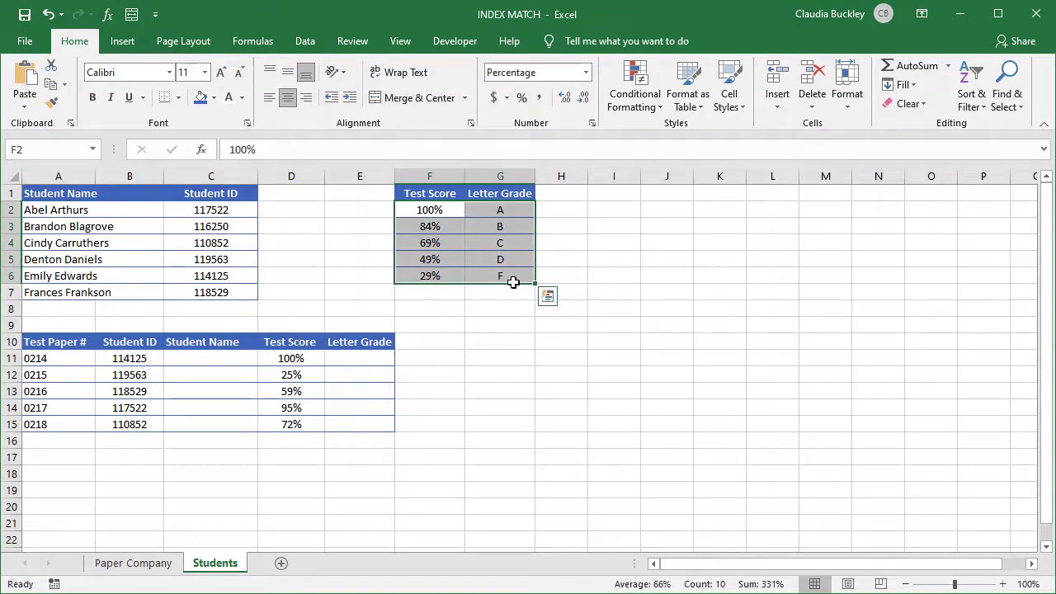
pyautogui.moveTo(442, 210); pyautogui.dragTo(449, 279)
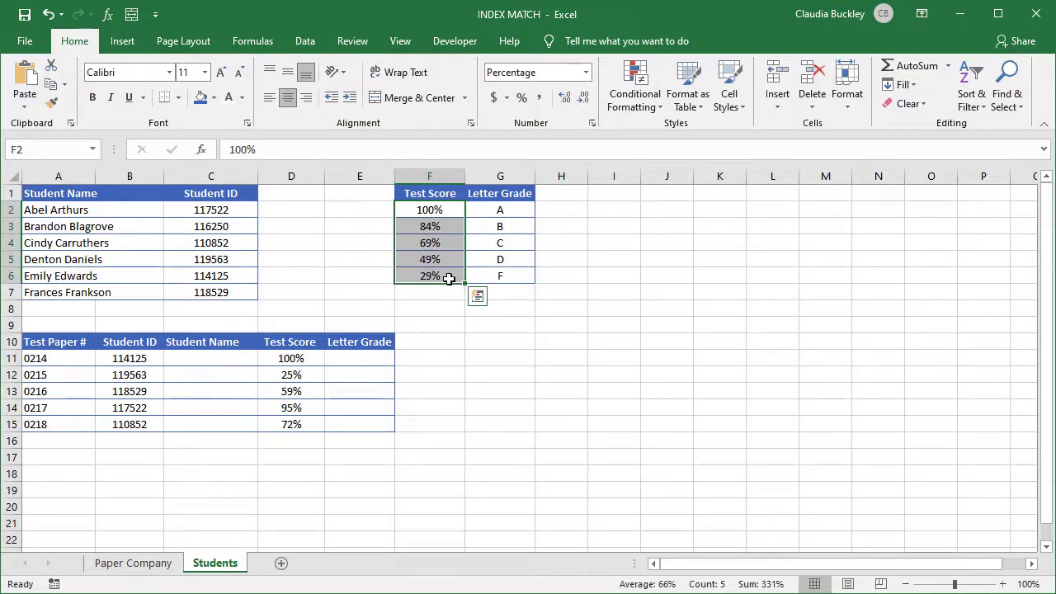
pyautogui.click(242, 353)
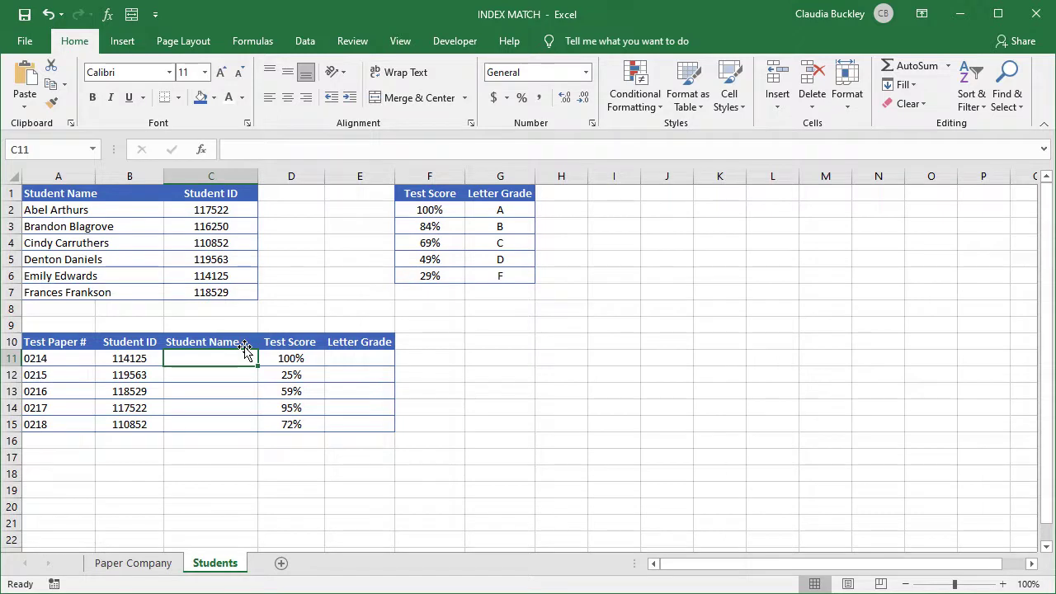
# Enter =MATCH(B11,$C$2:$C$7,0) in C11, returning 5, and verify it against C6.
pyautogui.write('=match')
pyautogui.press('Tab')
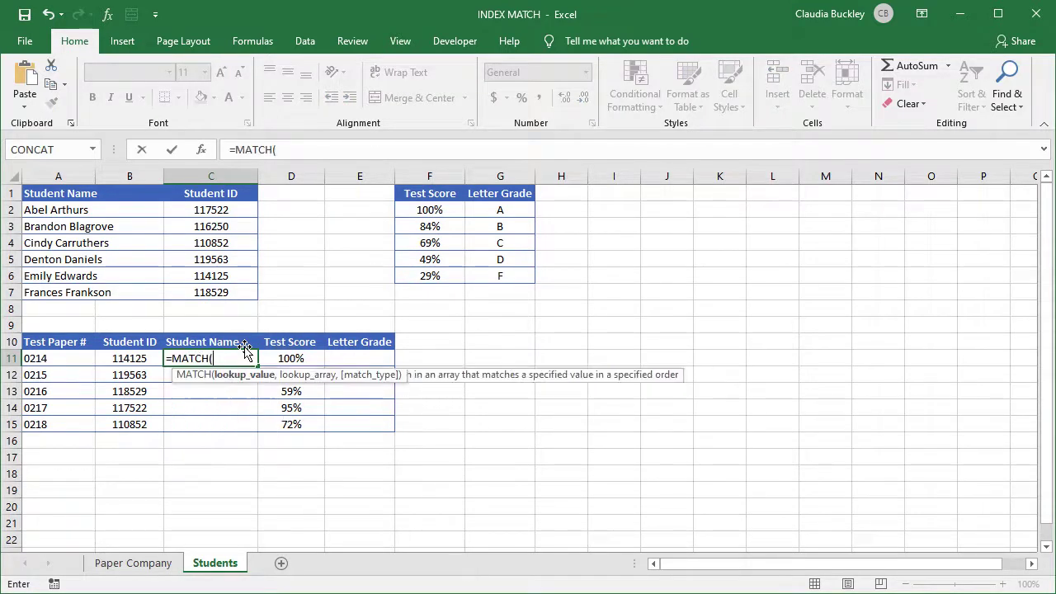
pyautogui.click(130, 358)
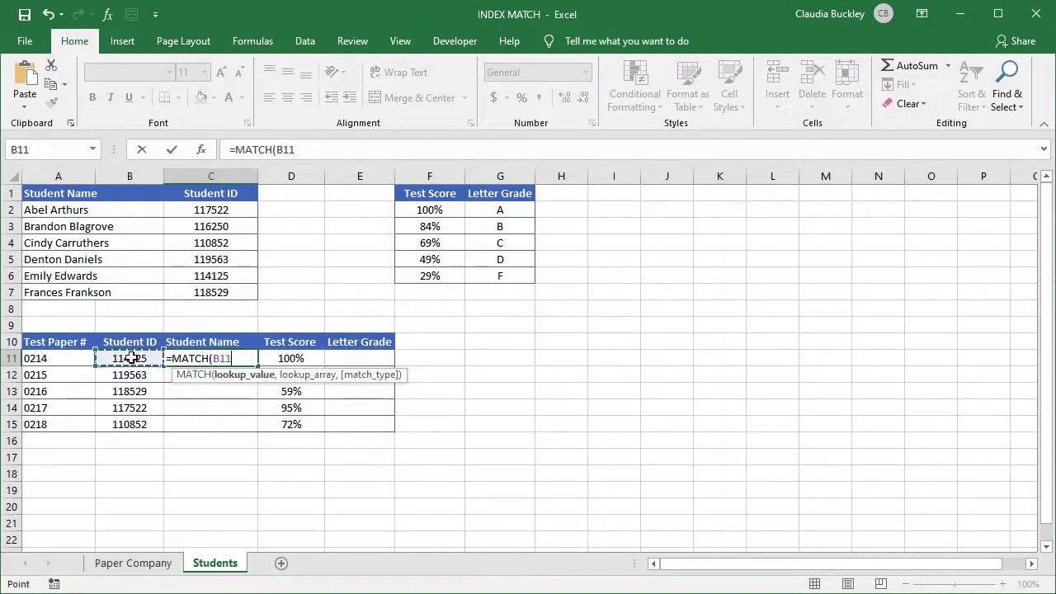
pyautogui.write(',')
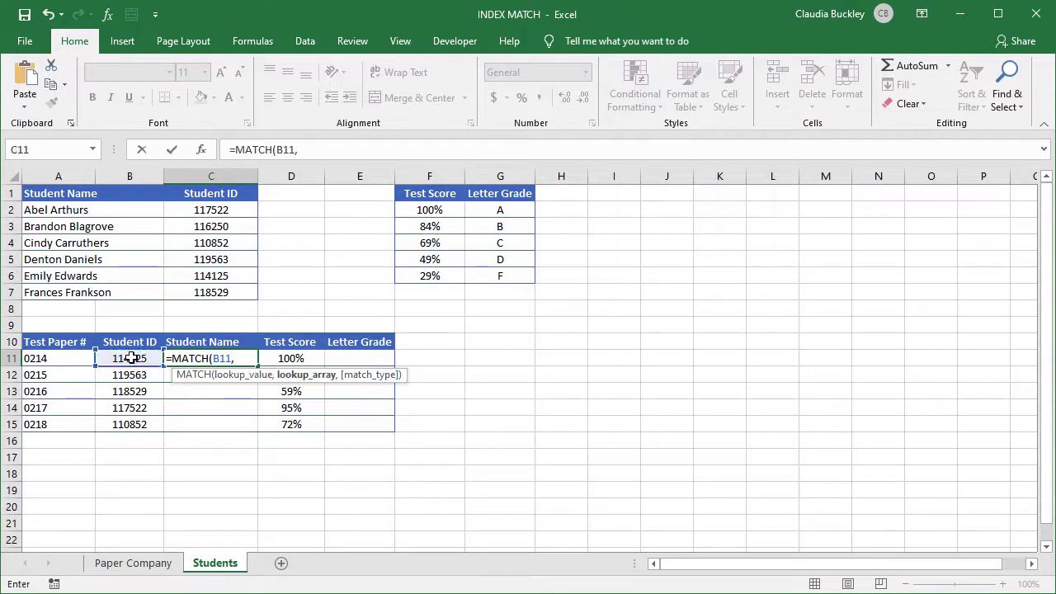
pyautogui.moveTo(208, 210); pyautogui.dragTo(212, 300)
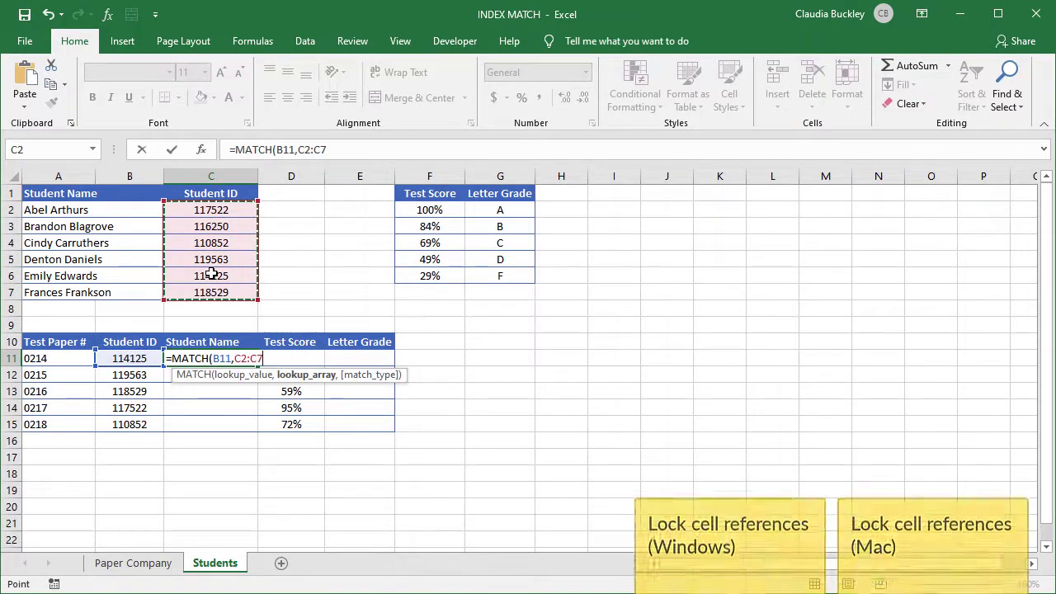
pyautogui.press('F4')
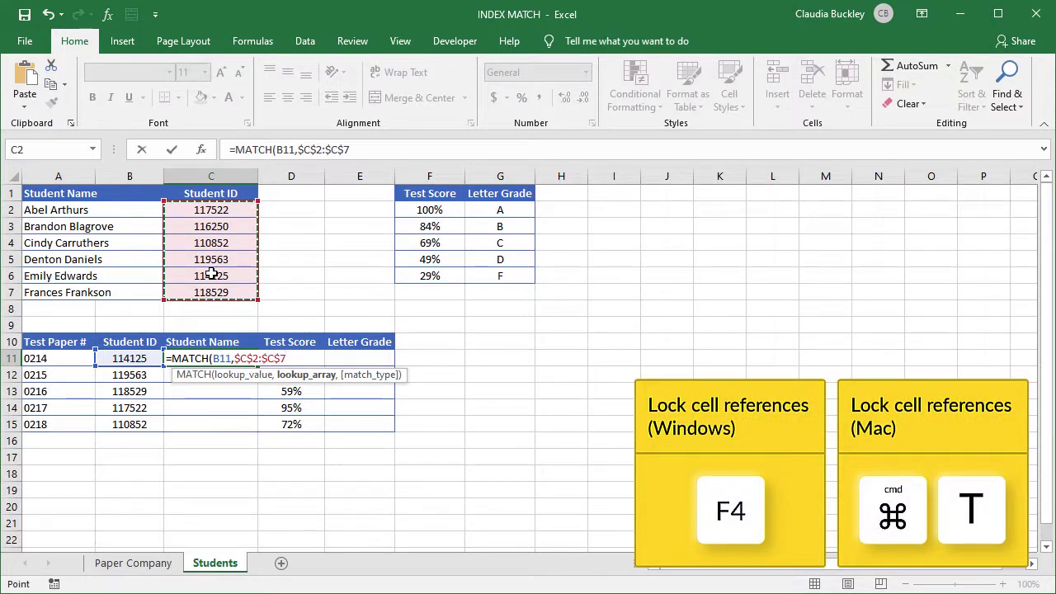
pyautogui.write(',')
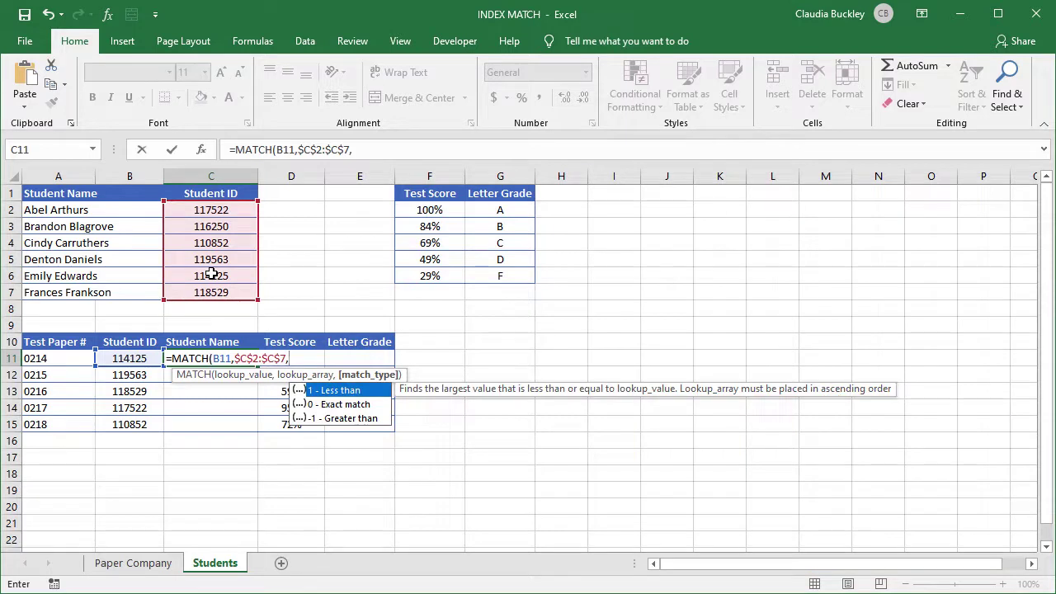
pyautogui.write('0)')
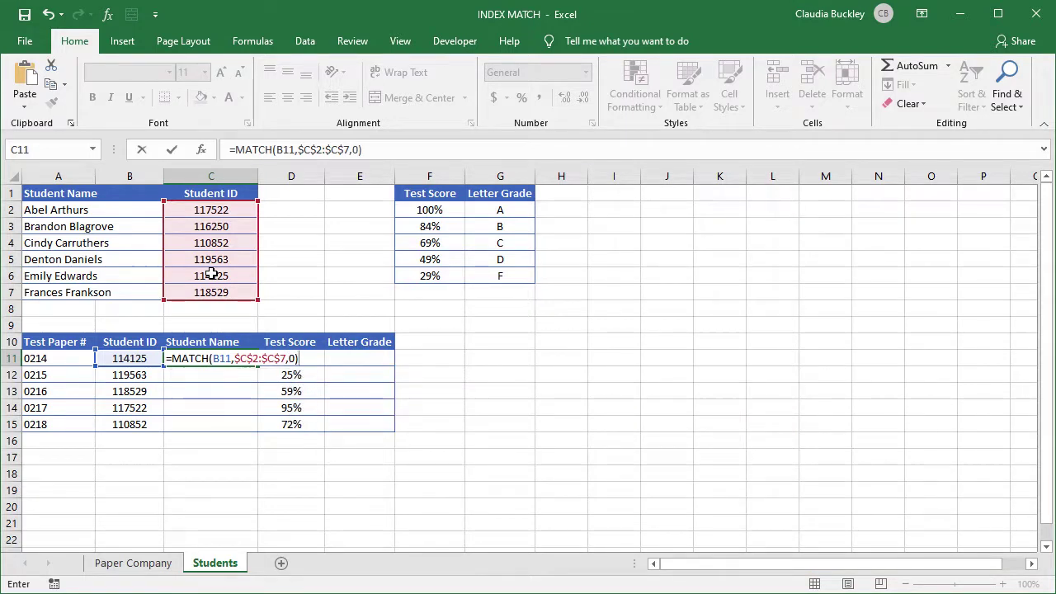
pyautogui.press('Return')
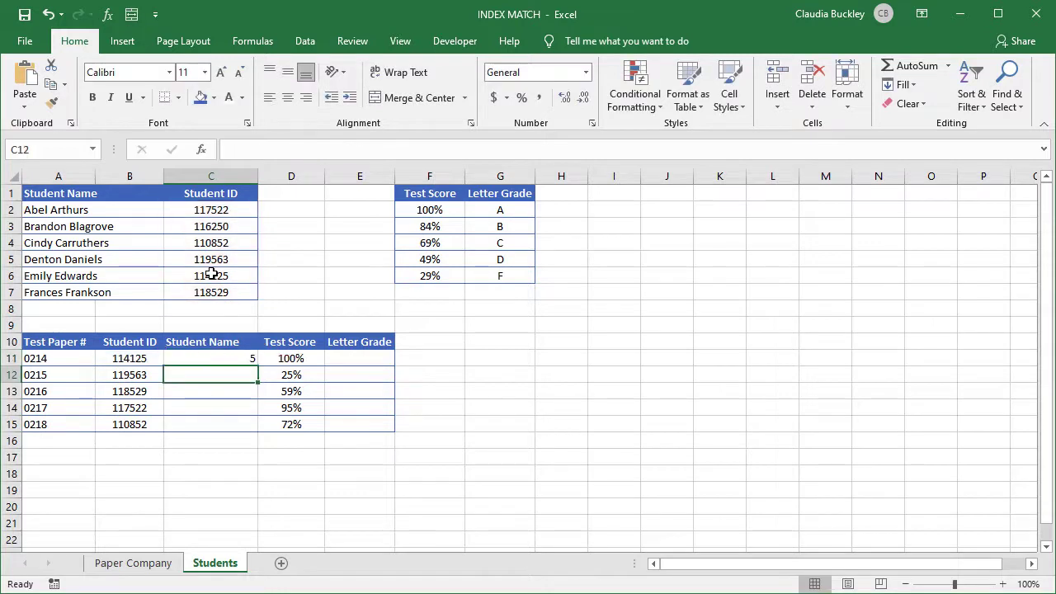
pyautogui.press('Up')
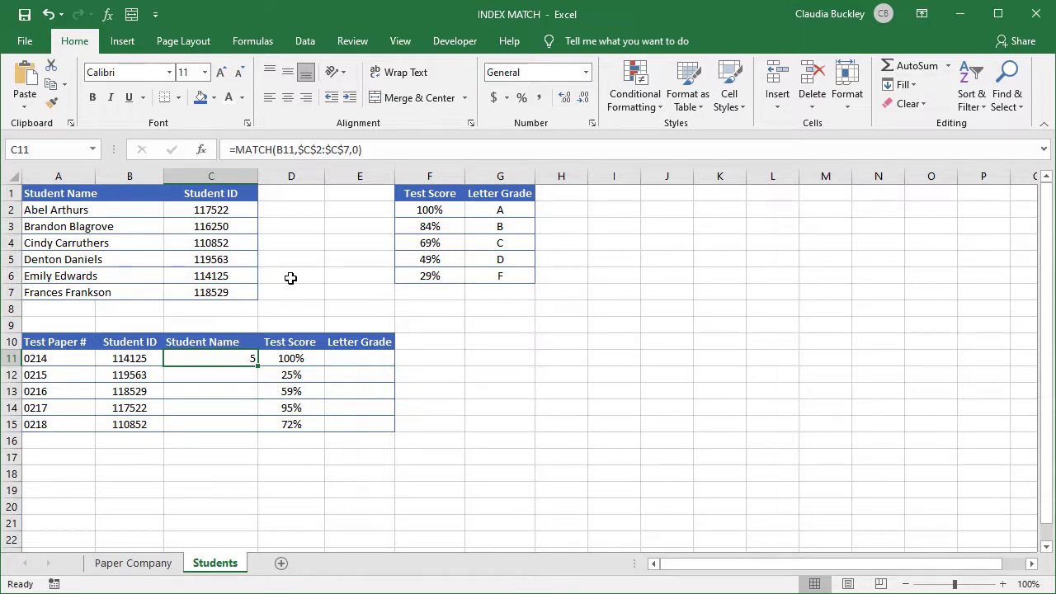
pyautogui.click(240, 274)
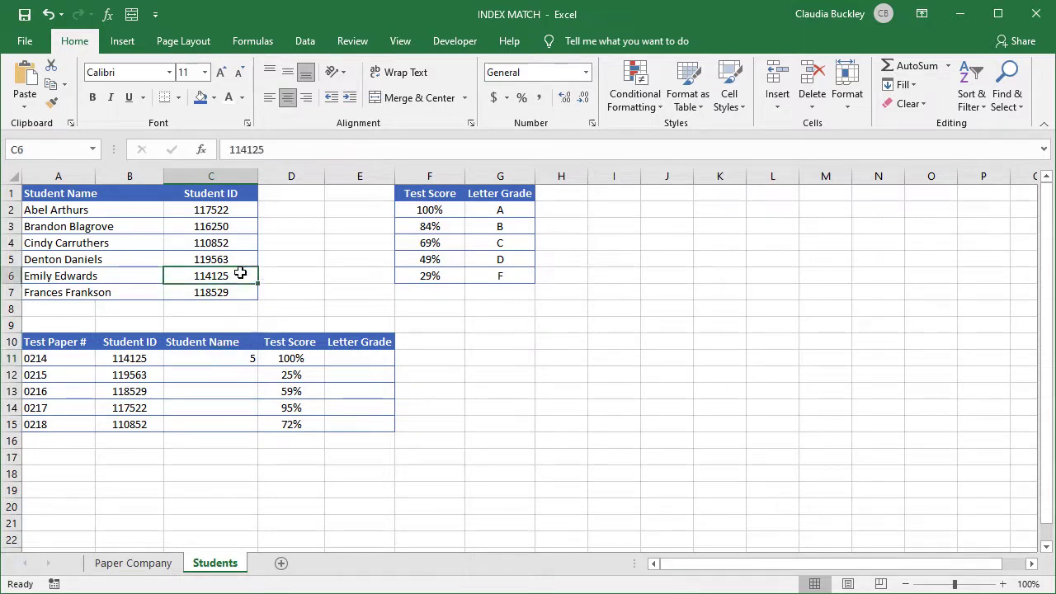
pyautogui.moveTo(239, 212); pyautogui.dragTo(237, 273)
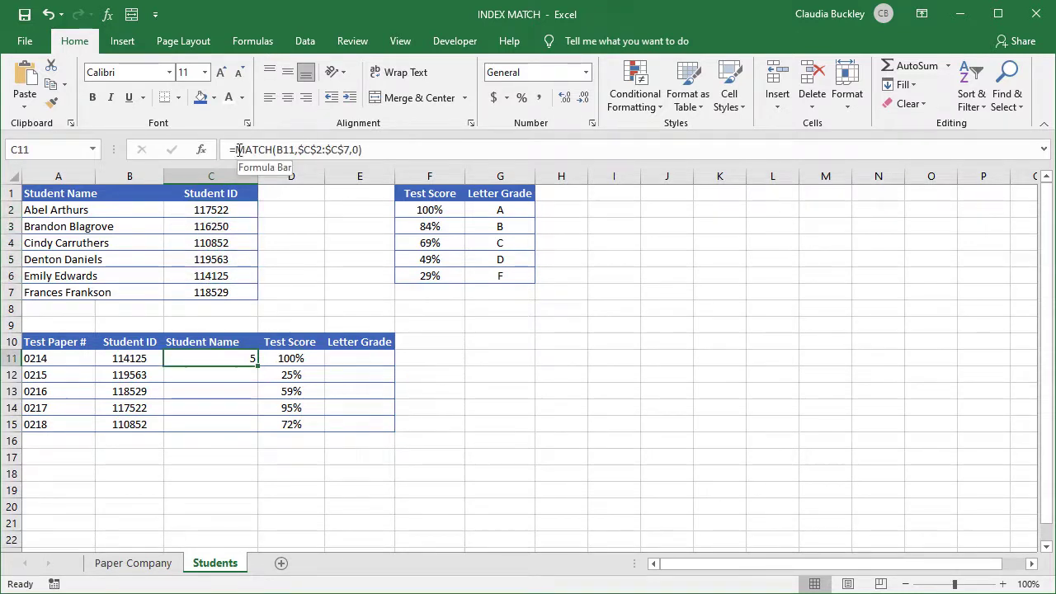
pyautogui.click(238, 149)
pyautogui.write('index')
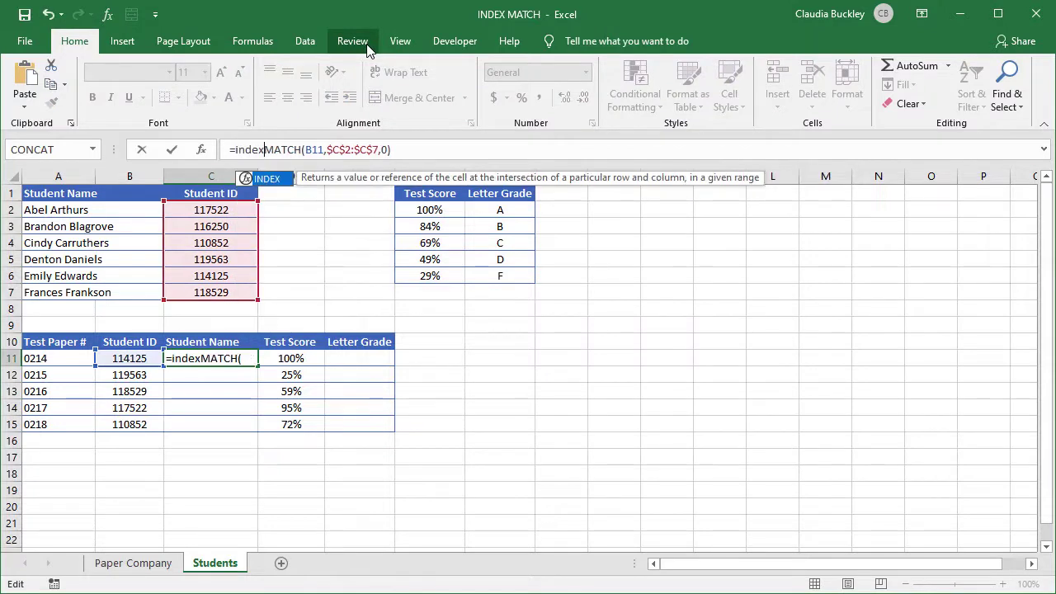
pyautogui.write('(')
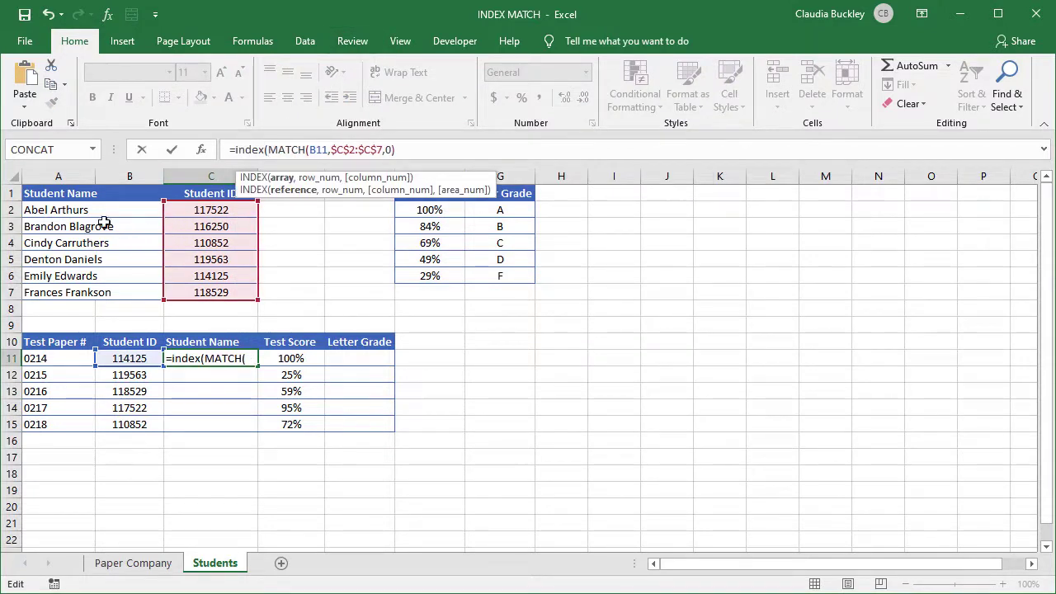
pyautogui.moveTo(99, 211); pyautogui.dragTo(206, 298)
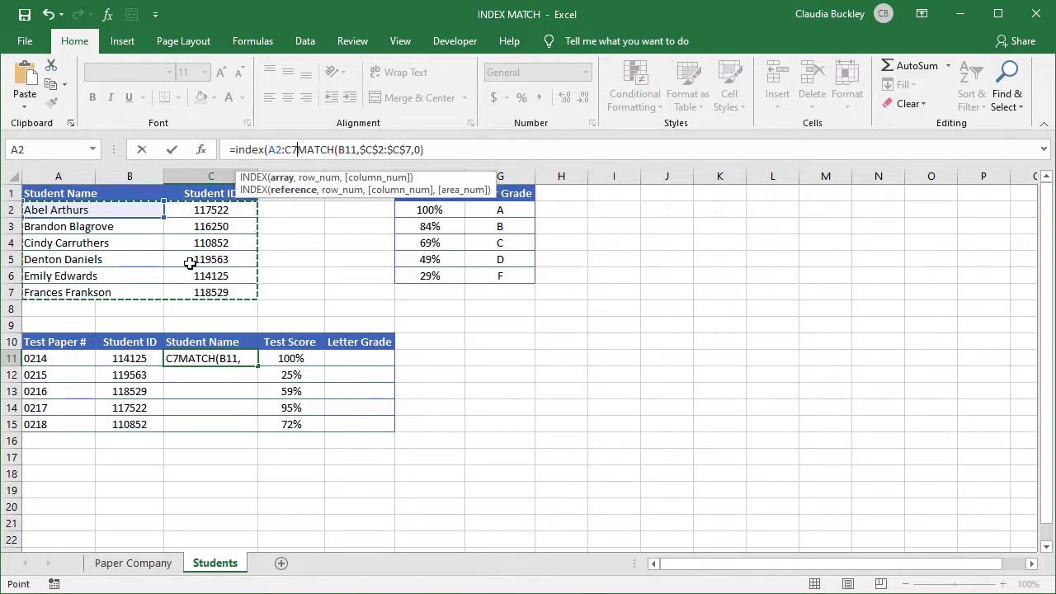
pyautogui.press('F4')
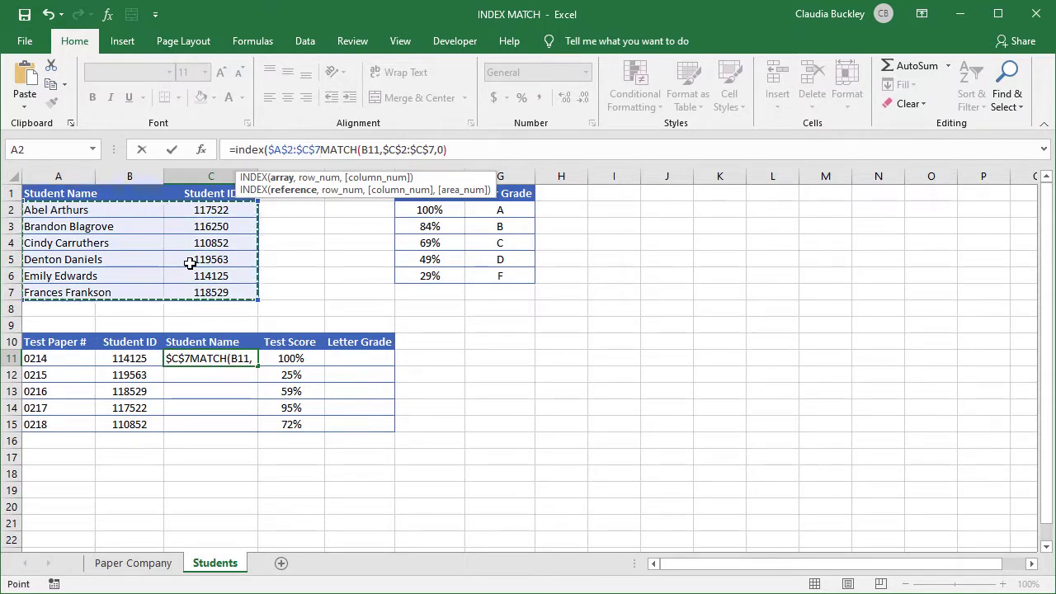
pyautogui.write(',')
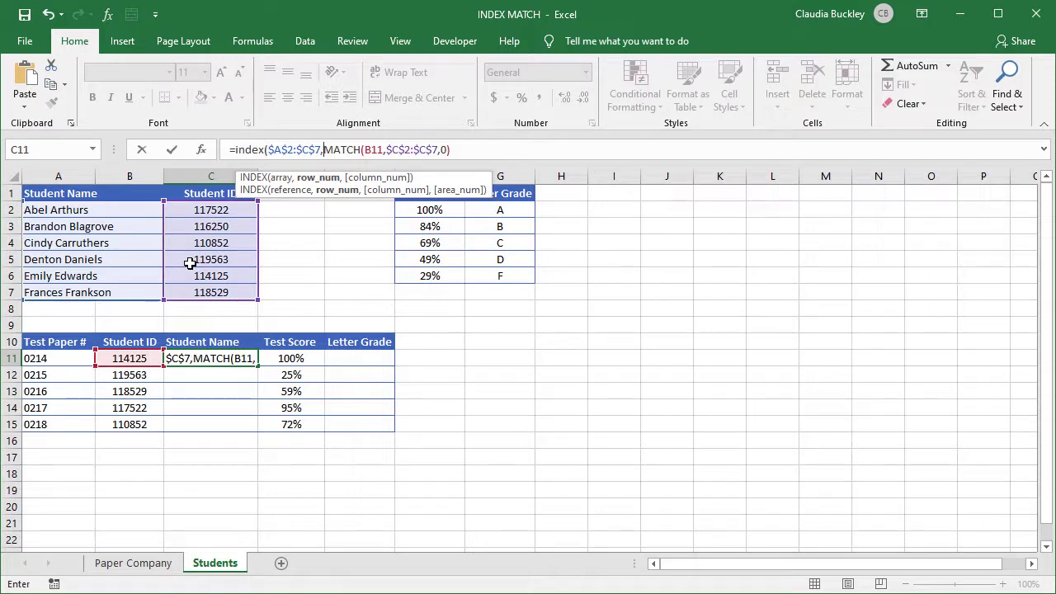
pyautogui.click(476, 151)
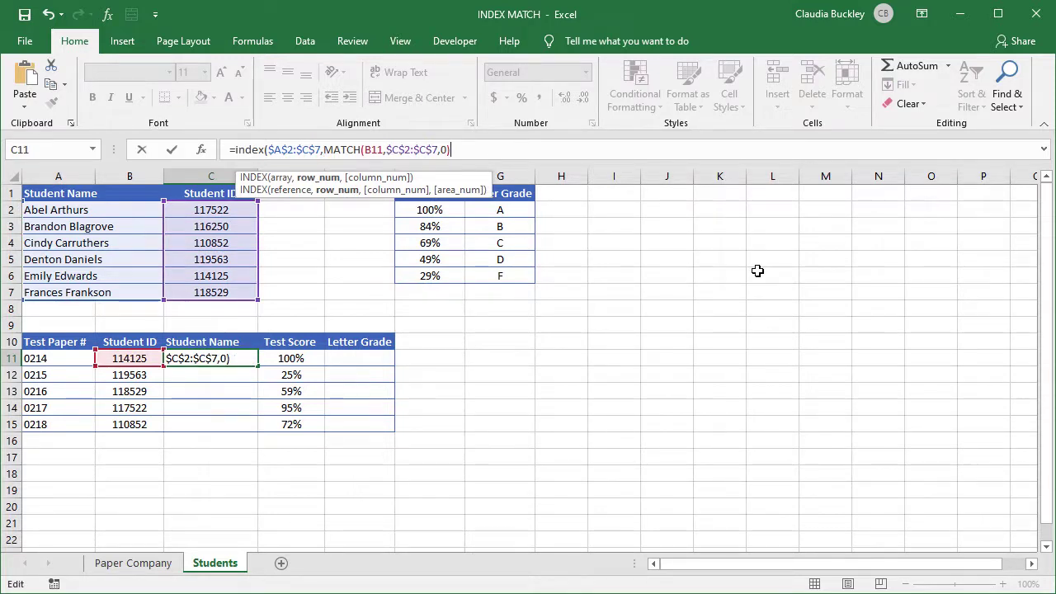
pyautogui.write('),')
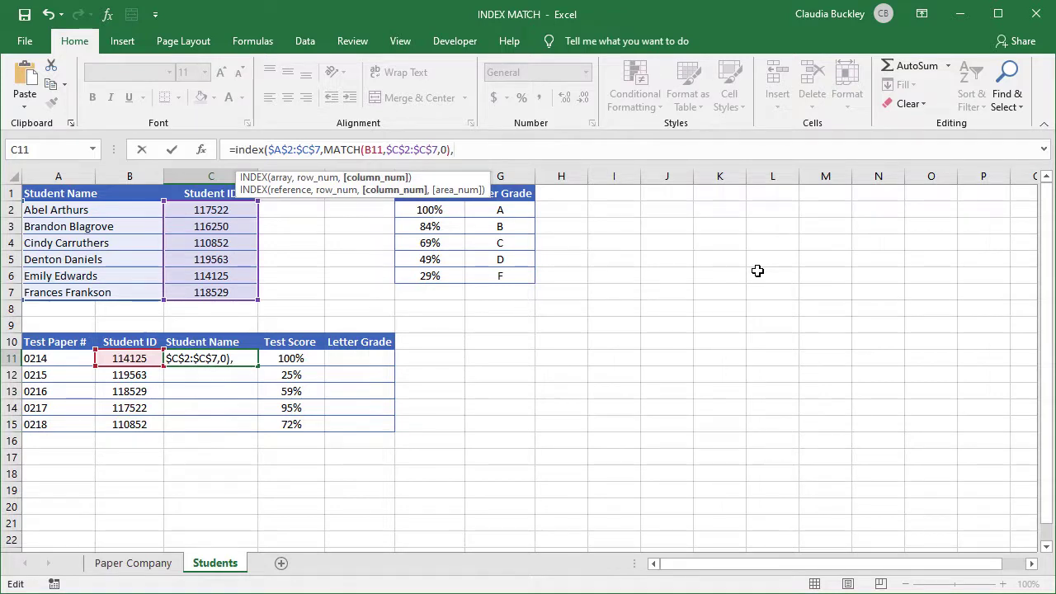
pyautogui.write('1')
pyautogui.write(')')
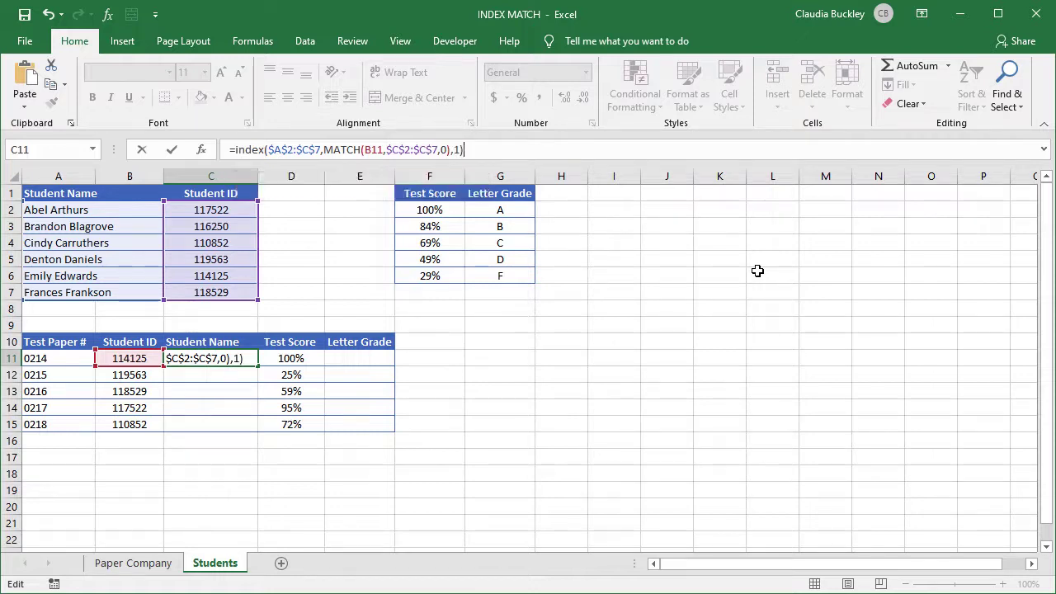
pyautogui.press('Return')
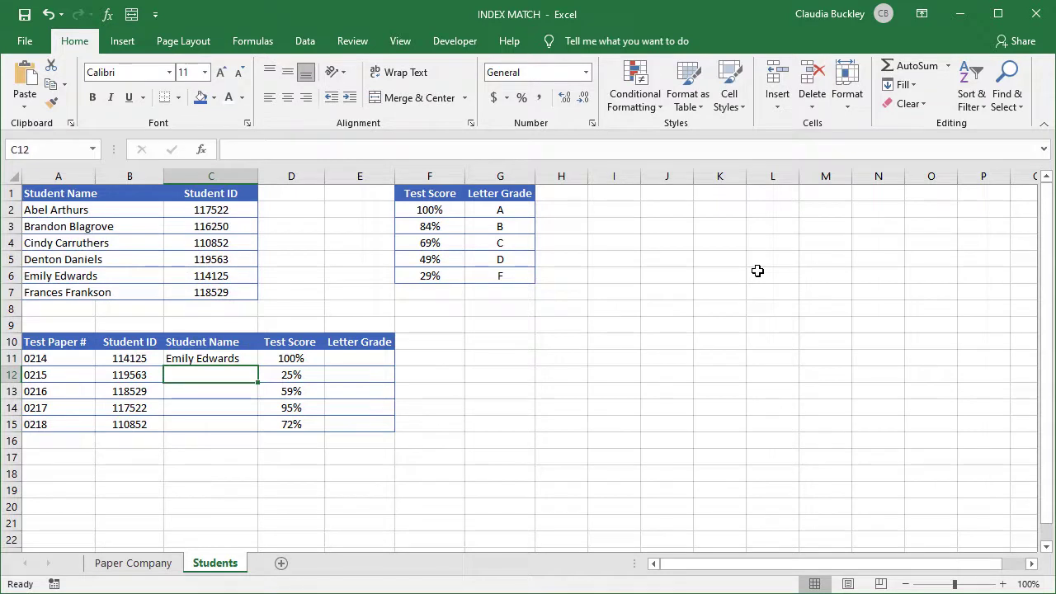
# Copy C11's name lookup down to C15, filling names for all five test papers.
pyautogui.click(180, 279)
pyautogui.moveTo(181, 279); pyautogui.dragTo(108, 276)
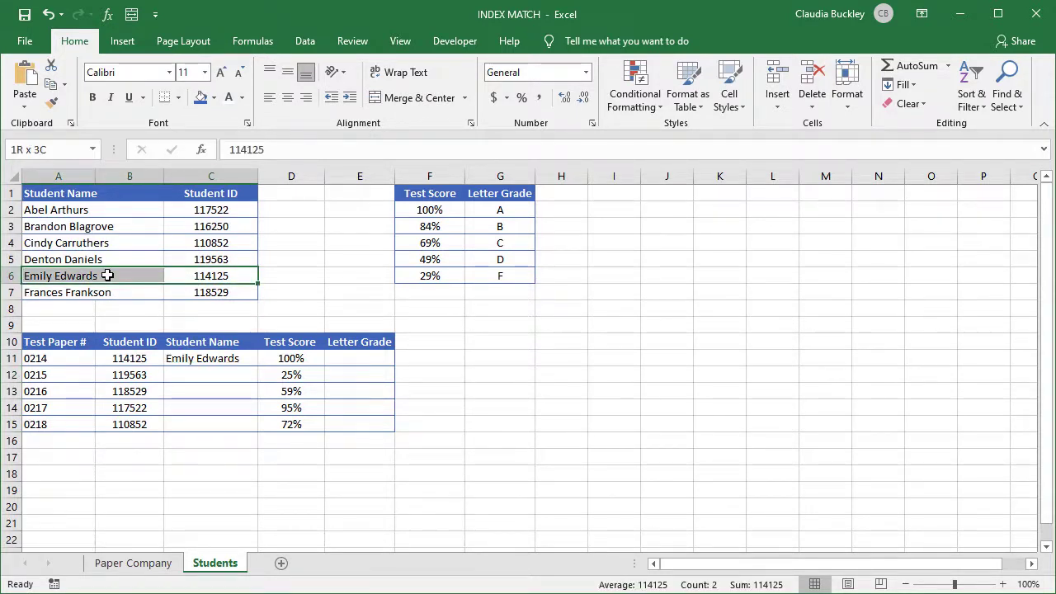
pyautogui.click(248, 362)
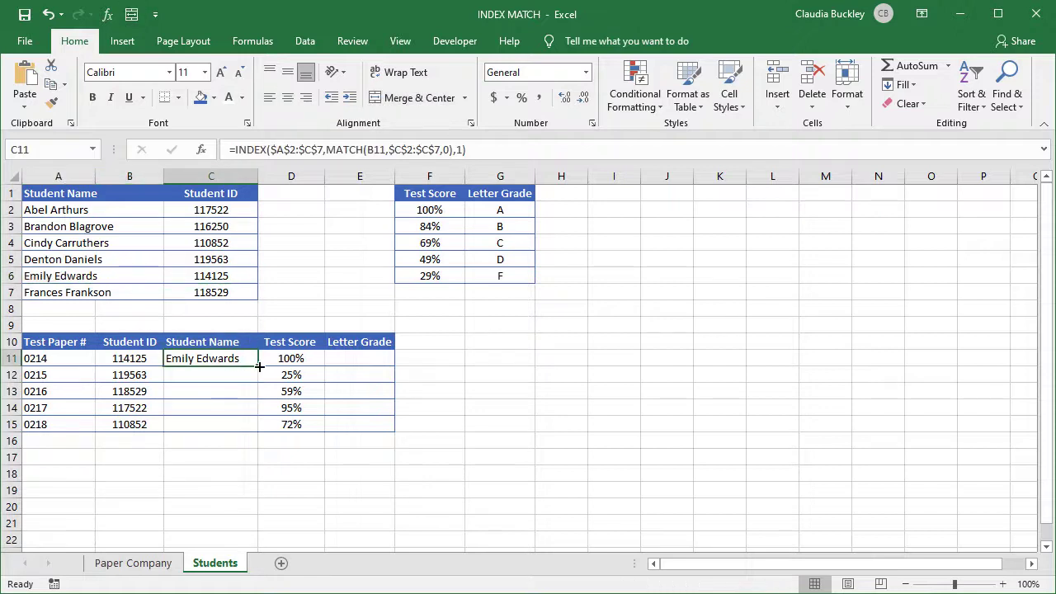
pyautogui.doubleClick(258, 367)
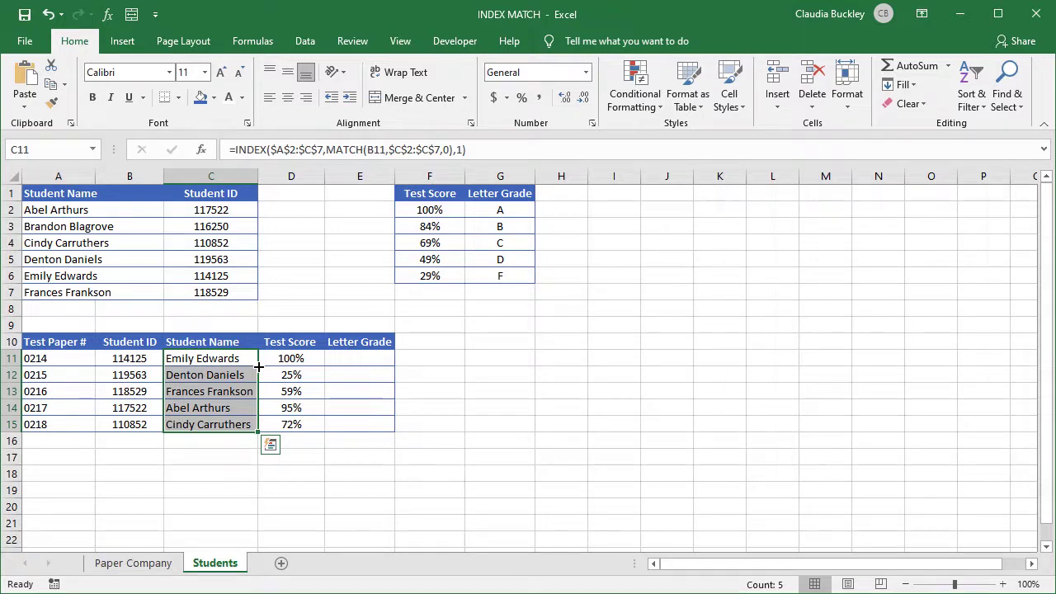
pyautogui.click(361, 363)
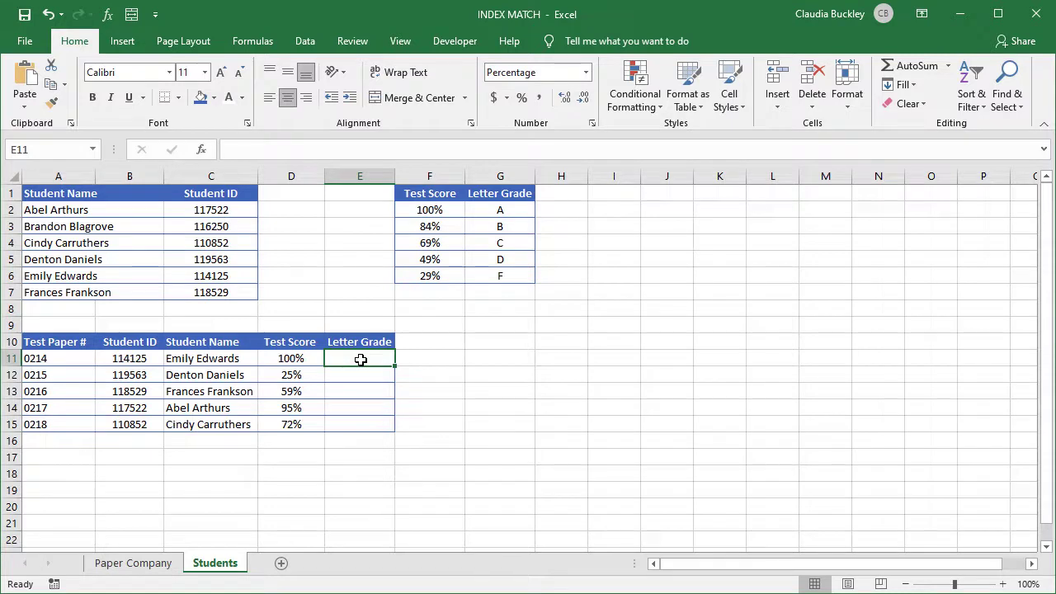
pyautogui.moveTo(425, 193); pyautogui.dragTo(494, 274)
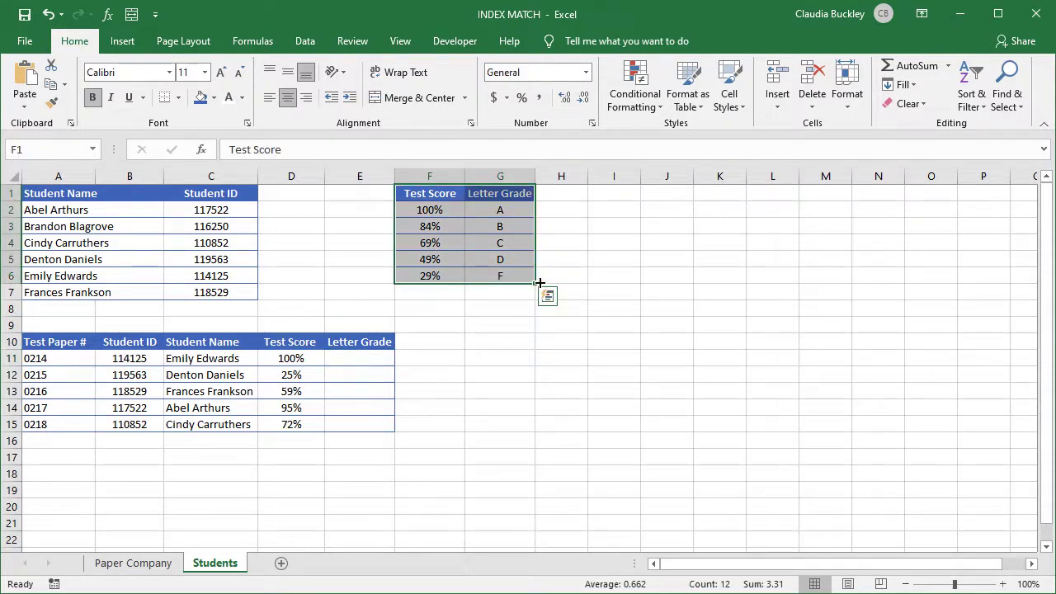
pyautogui.click(297, 360)
pyautogui.moveTo(300, 373); pyautogui.dragTo(316, 415)
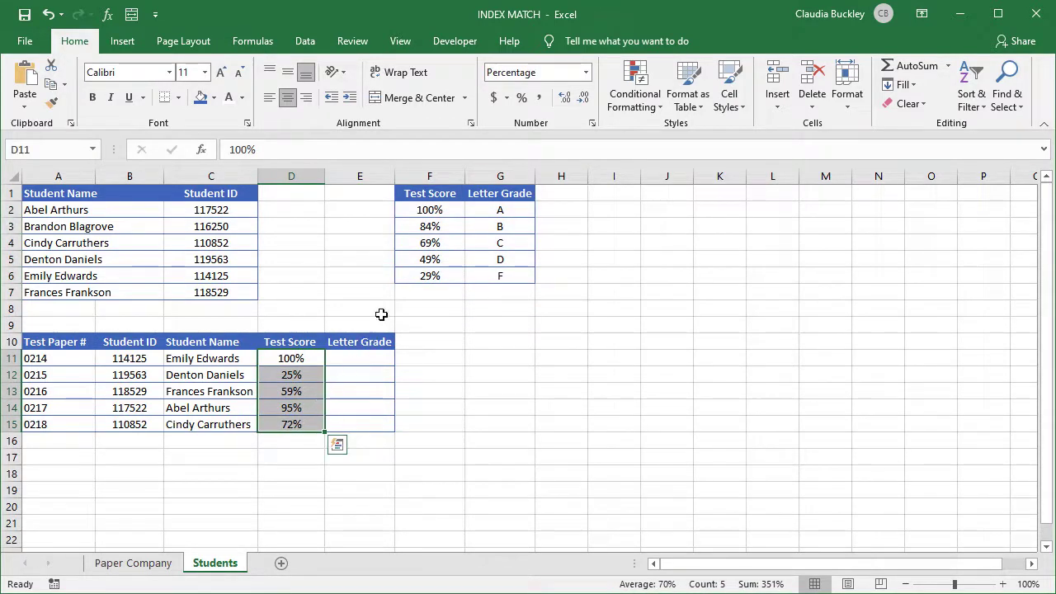
pyautogui.moveTo(442, 211); pyautogui.dragTo(446, 276)
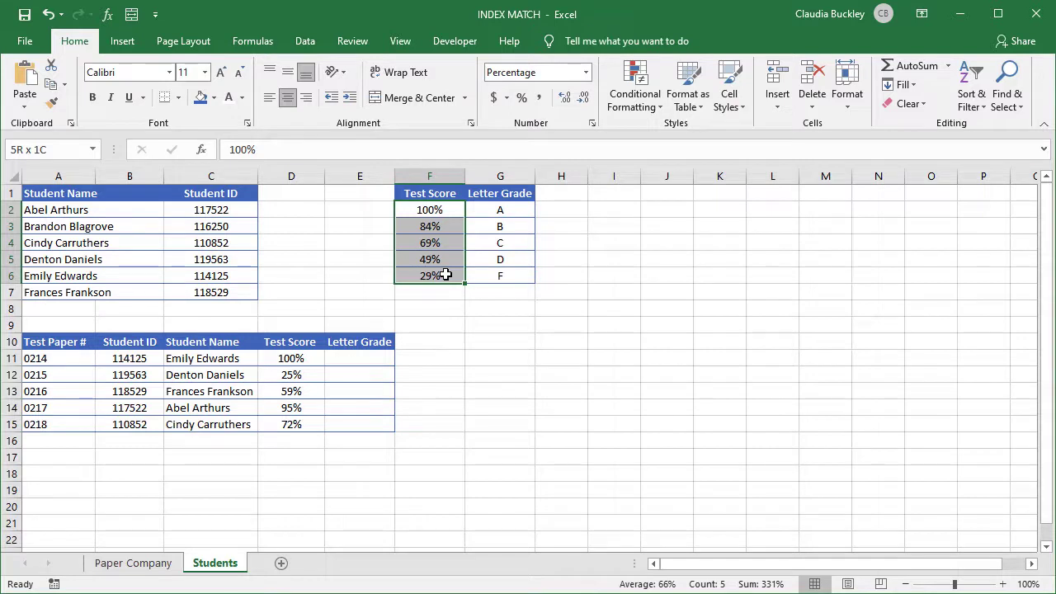
pyautogui.moveTo(446, 276); pyautogui.dragTo(445, 275)
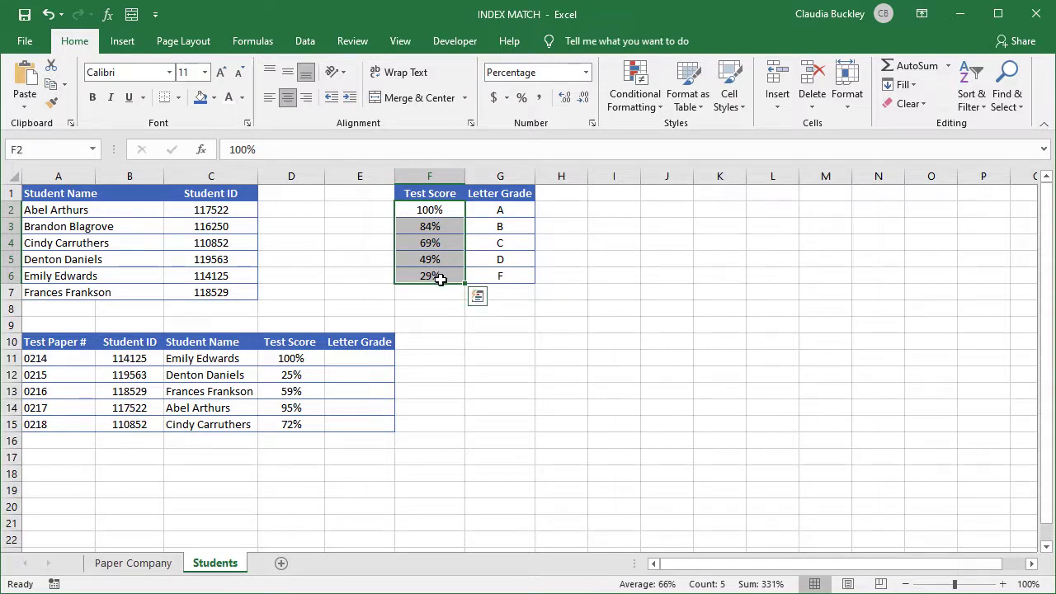
pyautogui.click(357, 358)
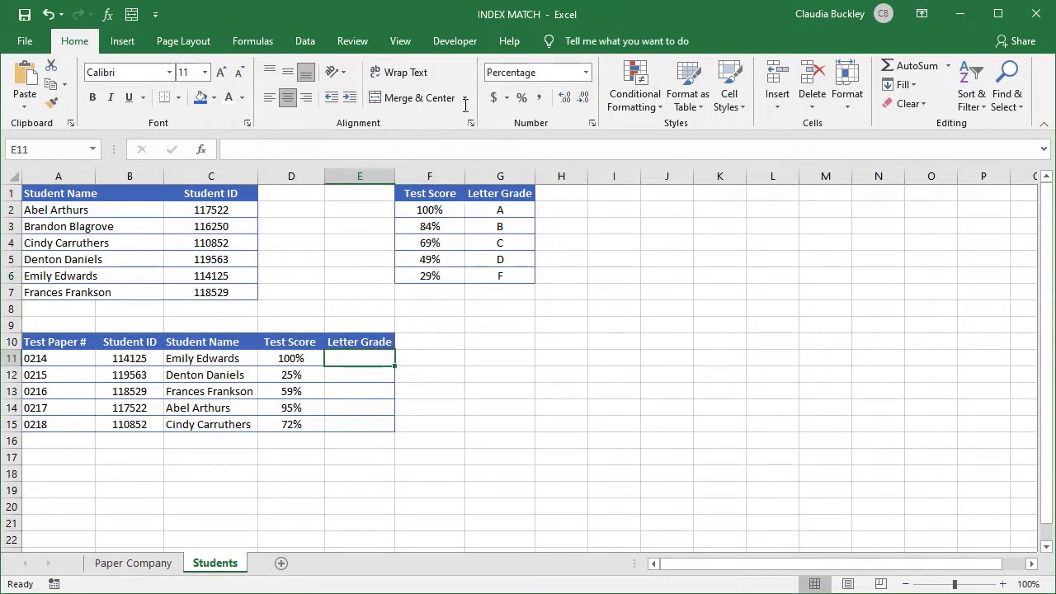
# Enter MATCH(D11,$F$2:$F$6,-1) in E11 to match against descending score thresholds.
pyautogui.write('=match')
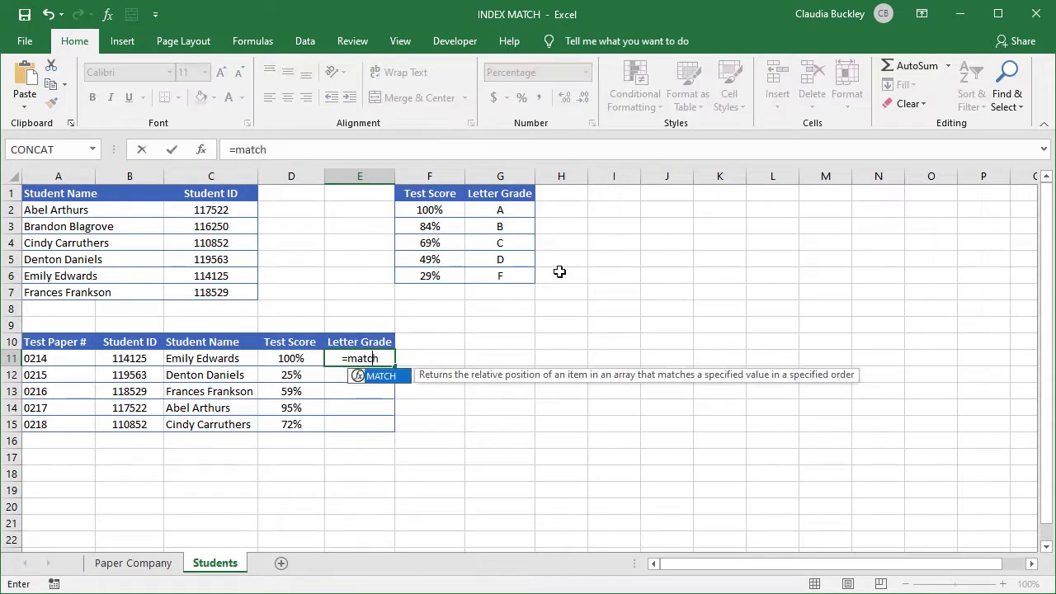
pyautogui.press('Tab')
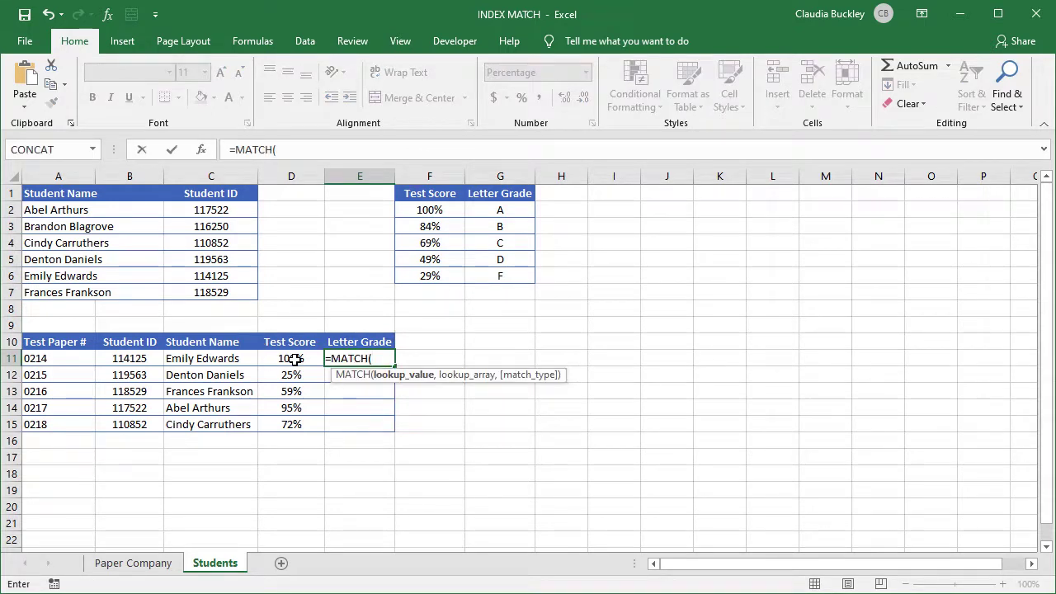
pyautogui.click(294, 358)
pyautogui.write(',')
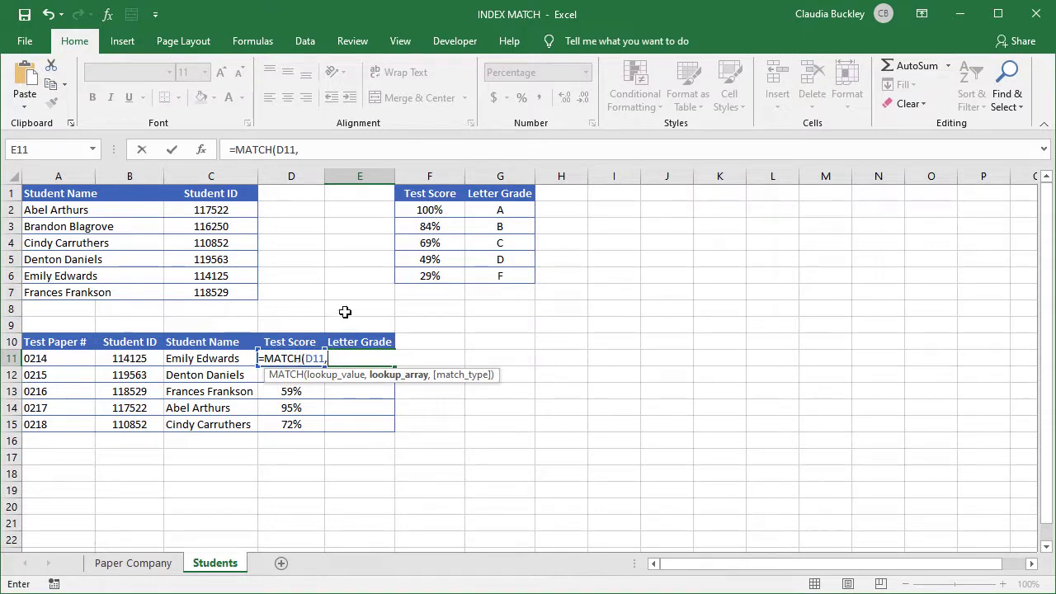
pyautogui.moveTo(438, 211); pyautogui.dragTo(450, 278)
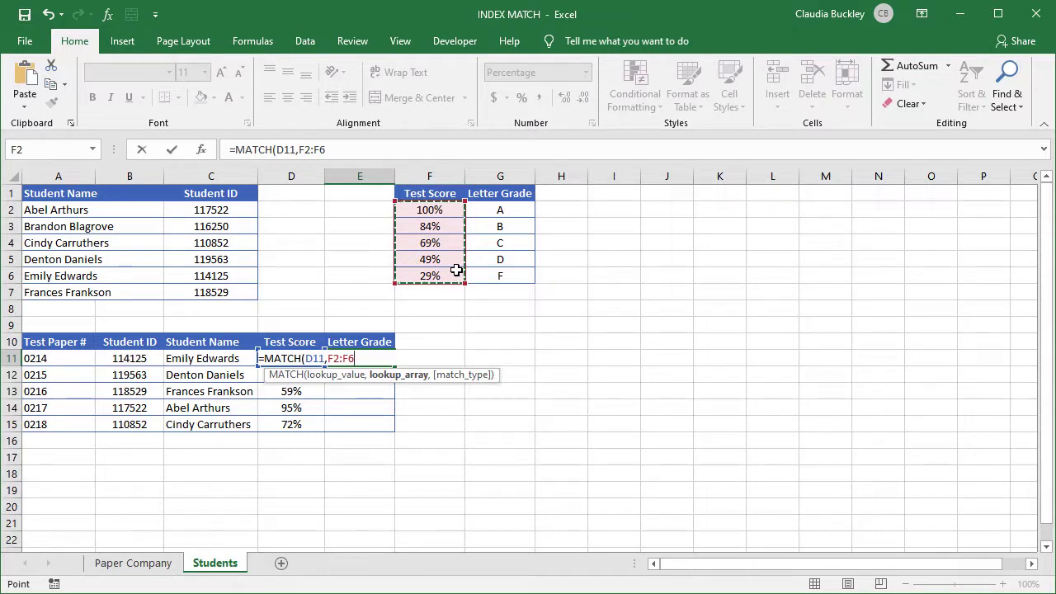
pyautogui.press('F4')
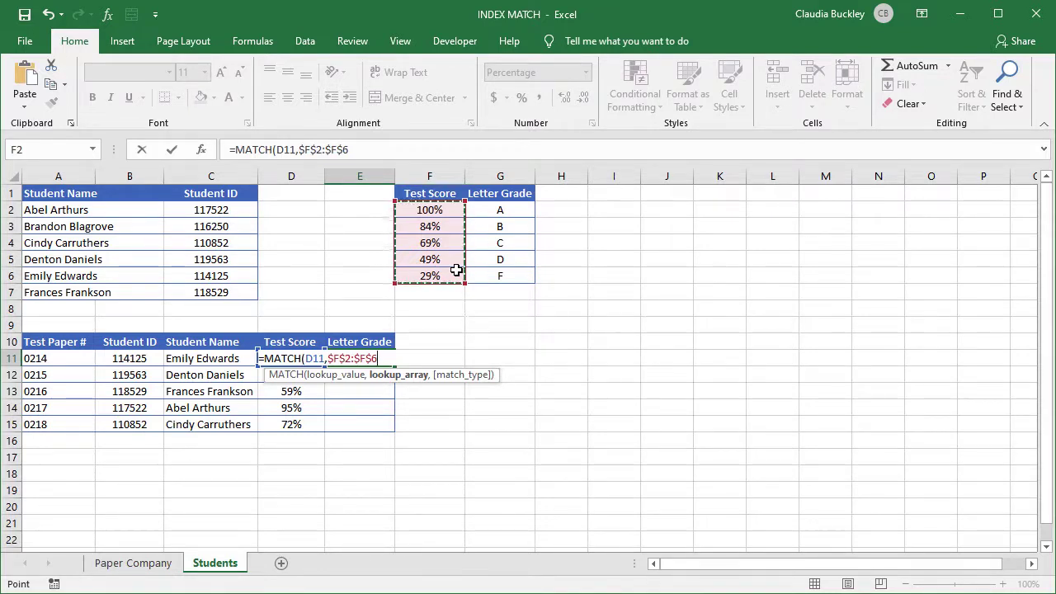
pyautogui.write(',')
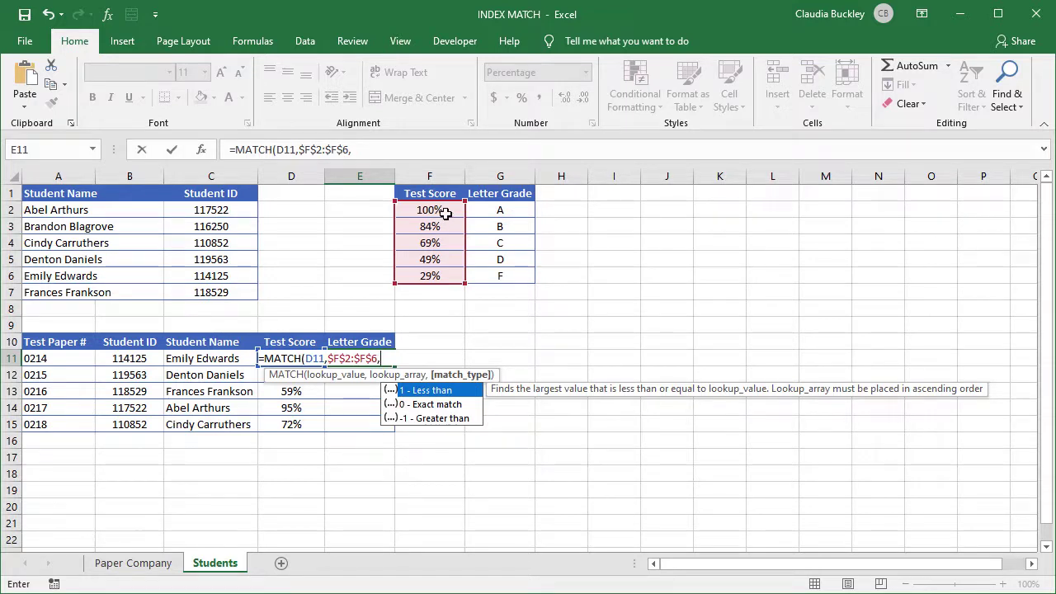
pyautogui.write('-1)')
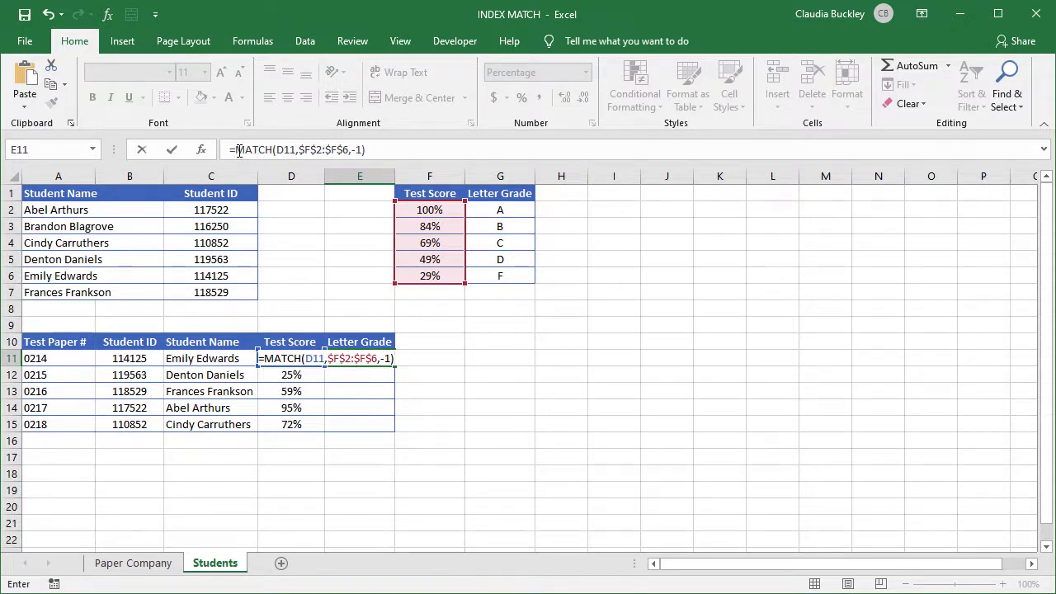
# Wrap E11's MATCH in INDEX over $F$2:$G$6, column 2, showing grade A.
pyautogui.click(239, 151)
pyautogui.write('index')
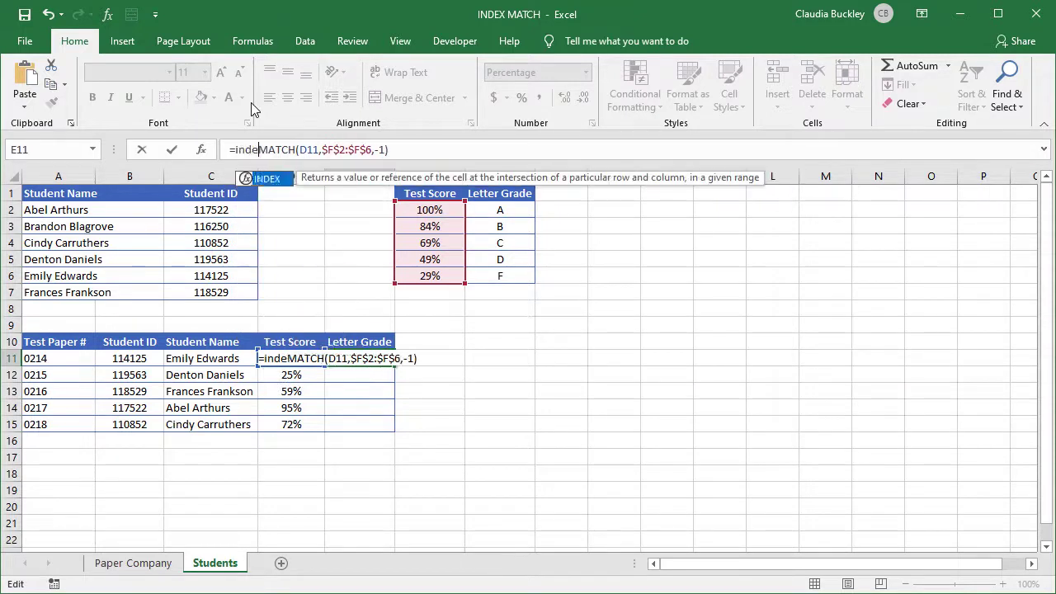
pyautogui.write('(')
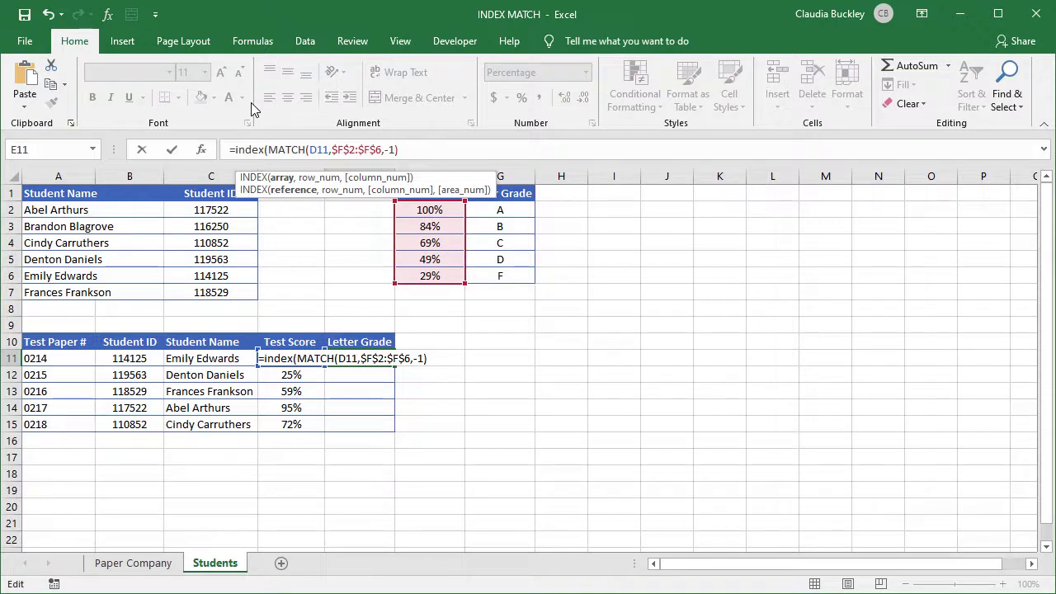
pyautogui.moveTo(437, 210)
pyautogui.mouseDown()
pyautogui.moveTo(446, 274)
pyautogui.moveTo(506, 246)
pyautogui.mouseUp()
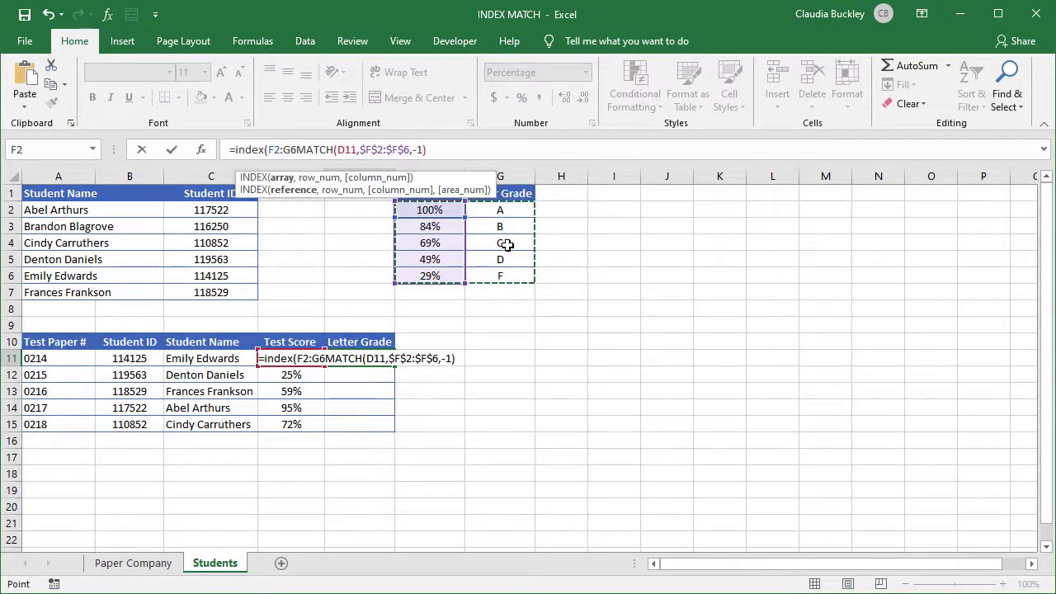
pyautogui.press('F4')
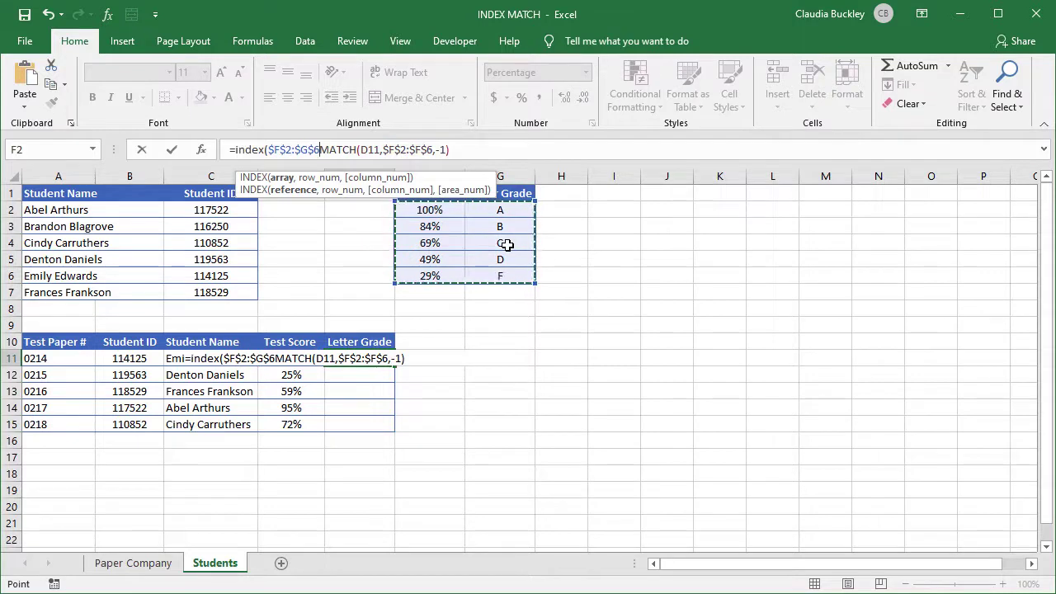
pyautogui.write(',')
pyautogui.click(498, 150)
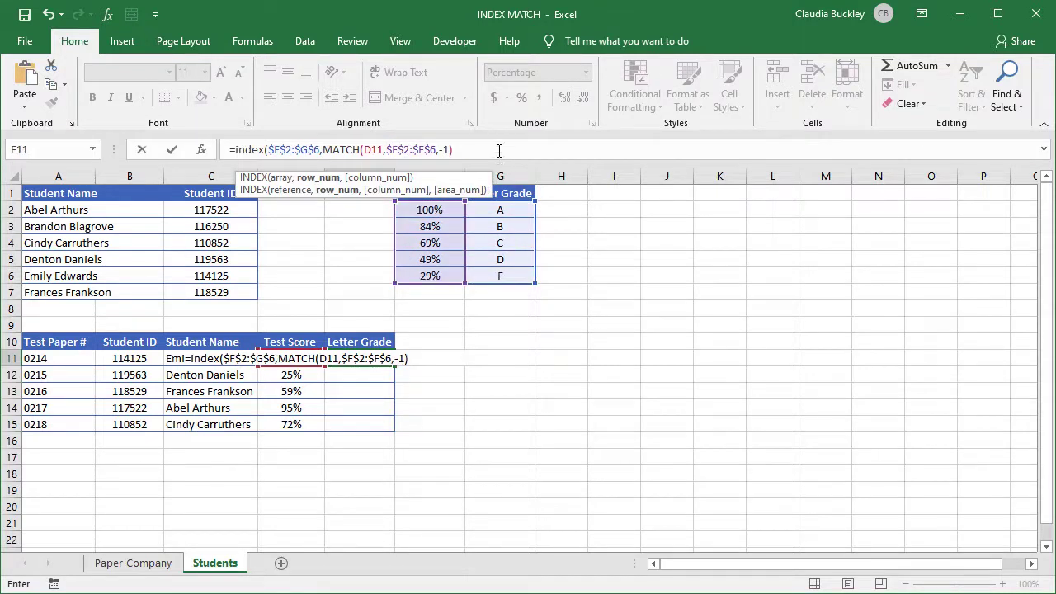
pyautogui.write(',')
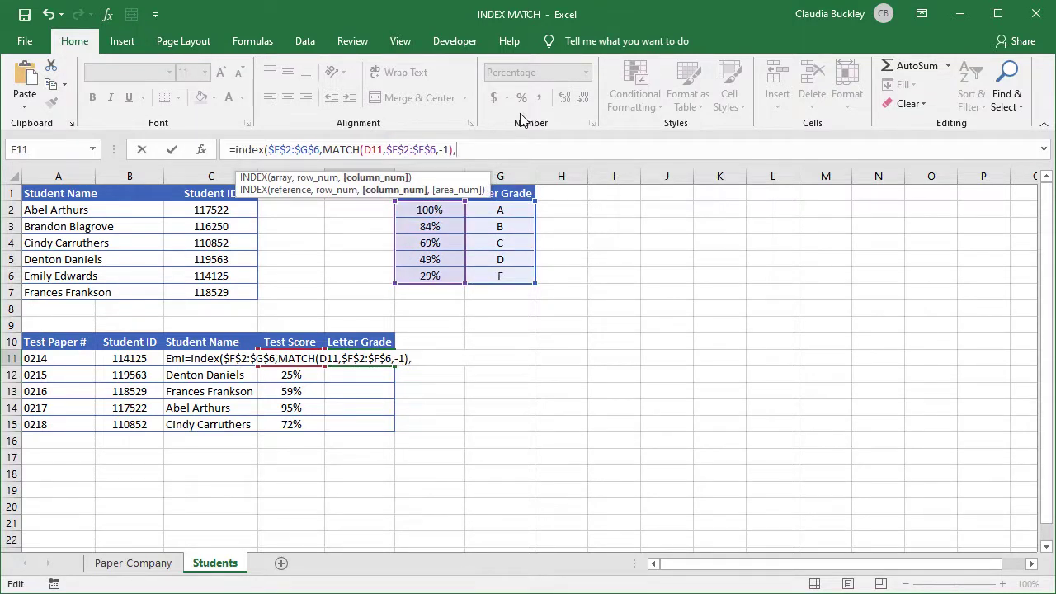
pyautogui.write('2')
pyautogui.write(')')
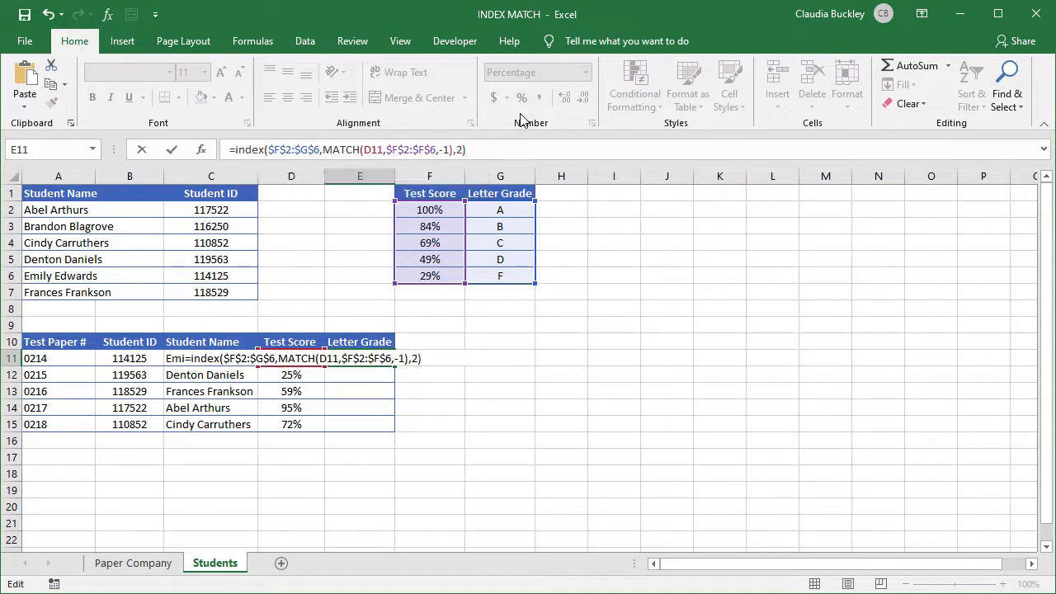
pyautogui.press('Return')
# Copy E11's grade formula down to E15, giving grades A, F, C, A, B.
pyautogui.click(384, 358)
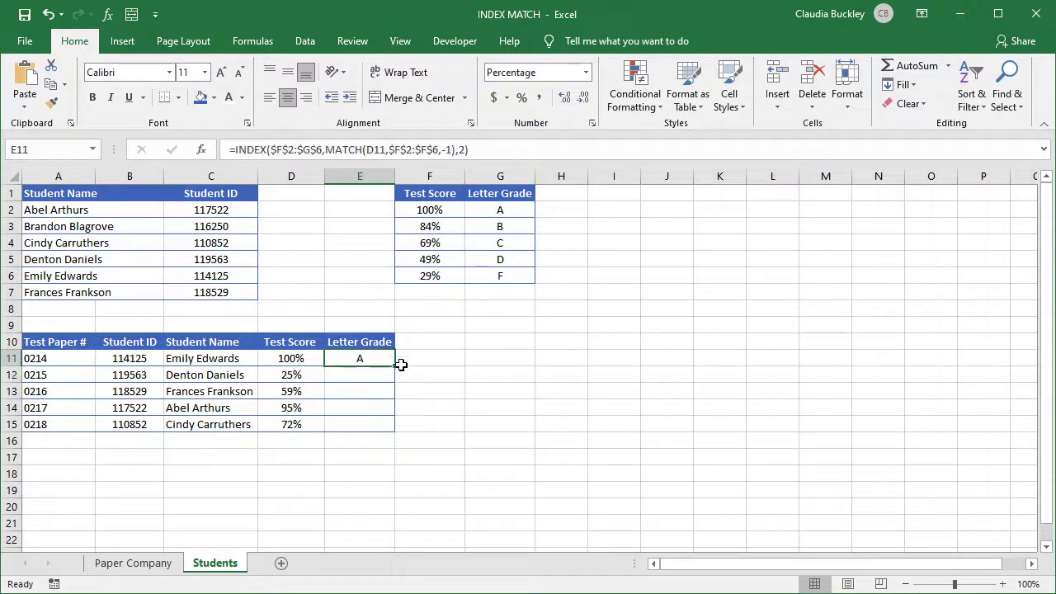
pyautogui.doubleClick(394, 367)
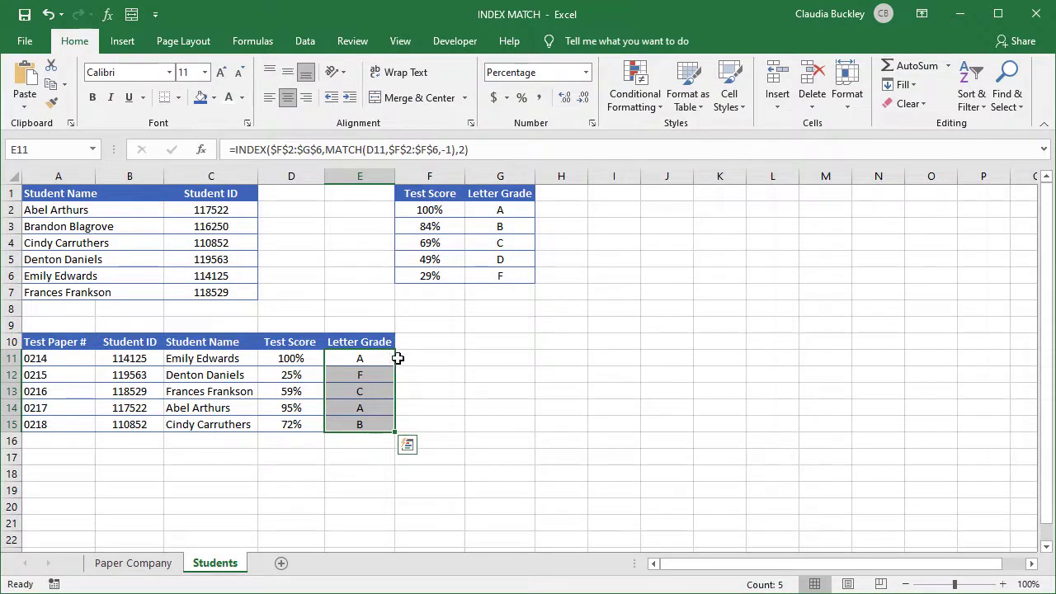
pyautogui.moveTo(436, 209); pyautogui.dragTo(449, 268)
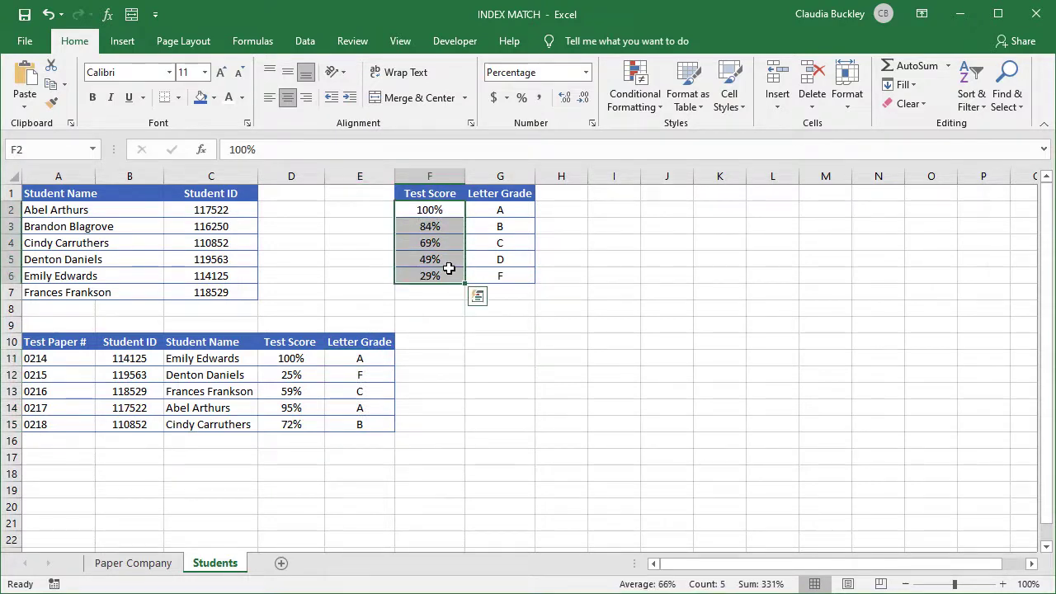
pyautogui.click(368, 359)
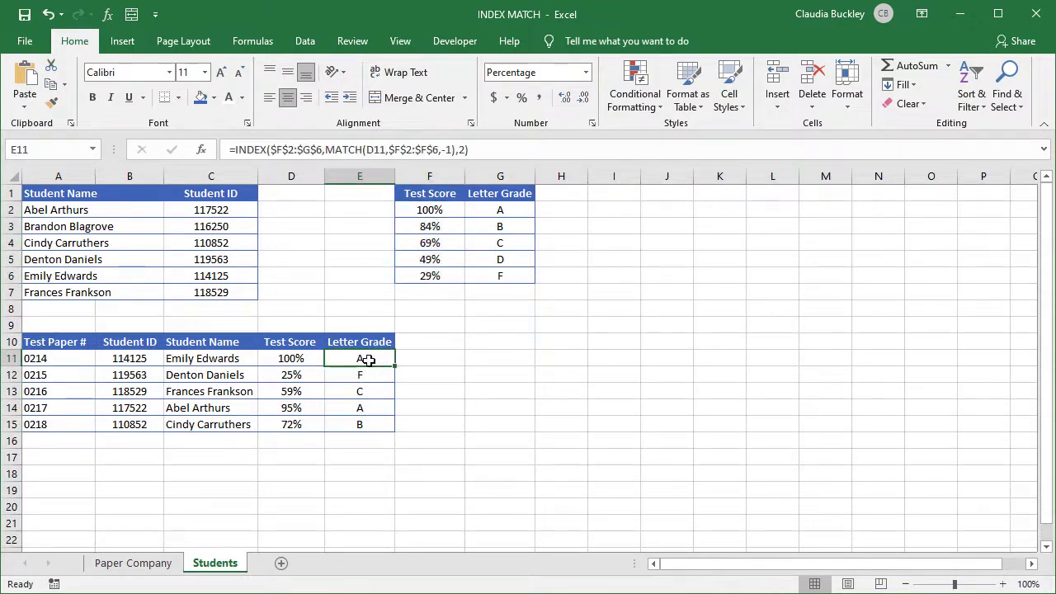